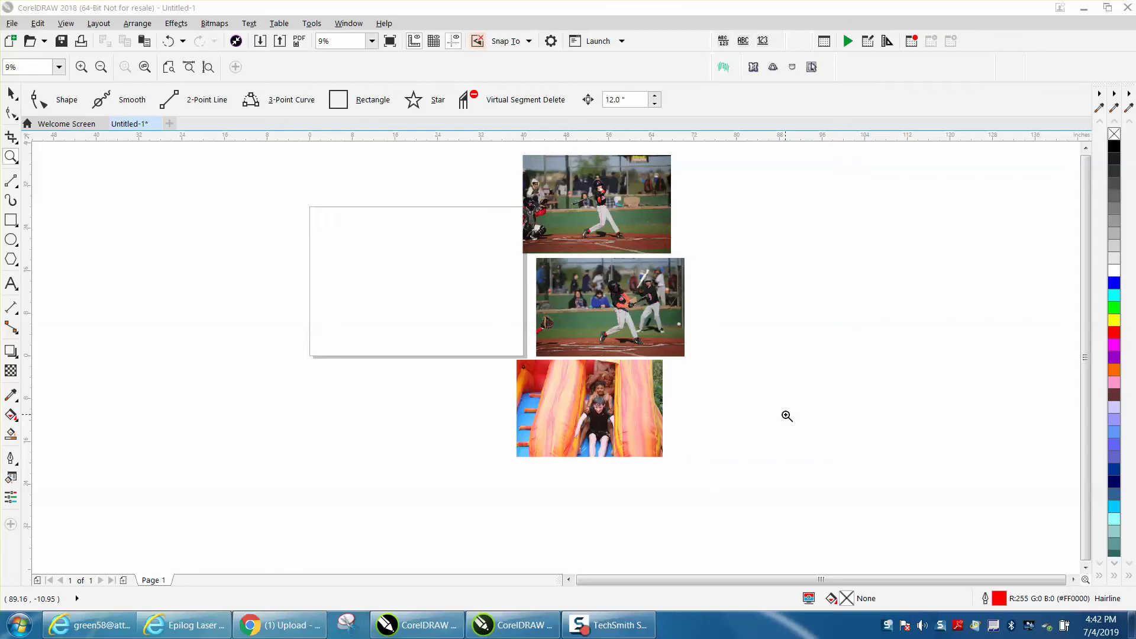
- Draw a large circle, about 21.39 inches across, on the empty page beside the photos
click(17, 155)
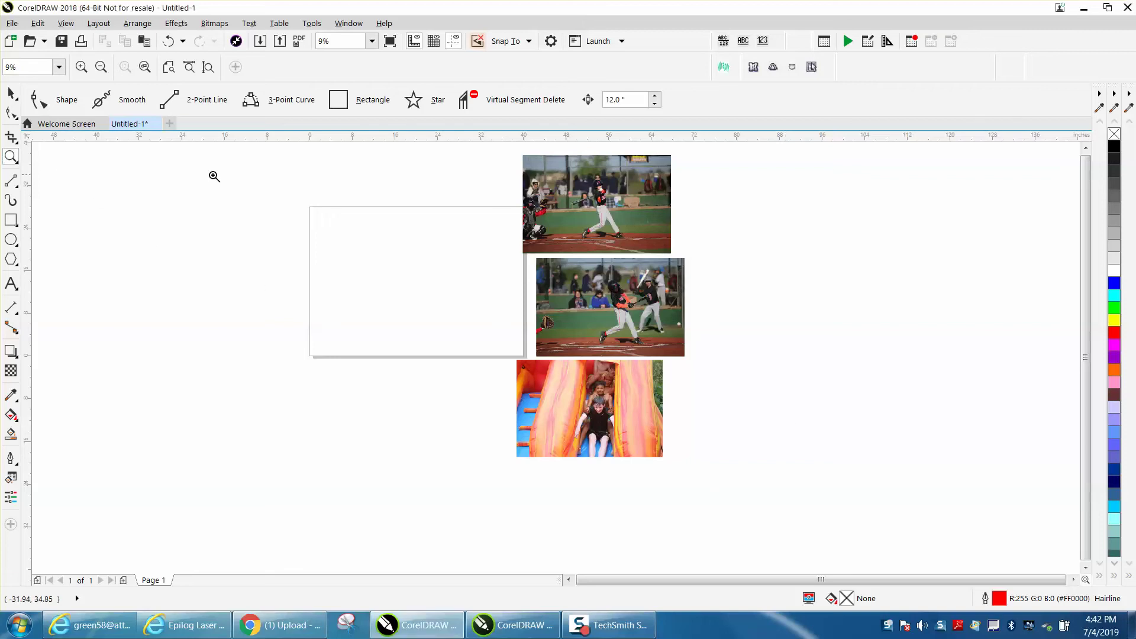
drag(239, 158, 826, 498)
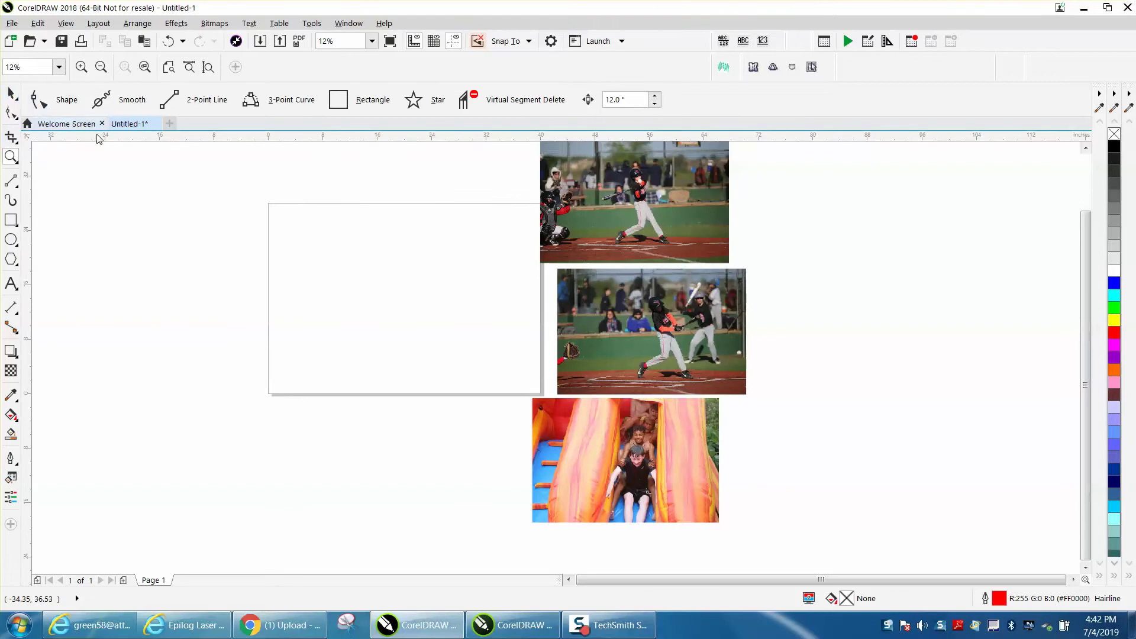
click(626, 232)
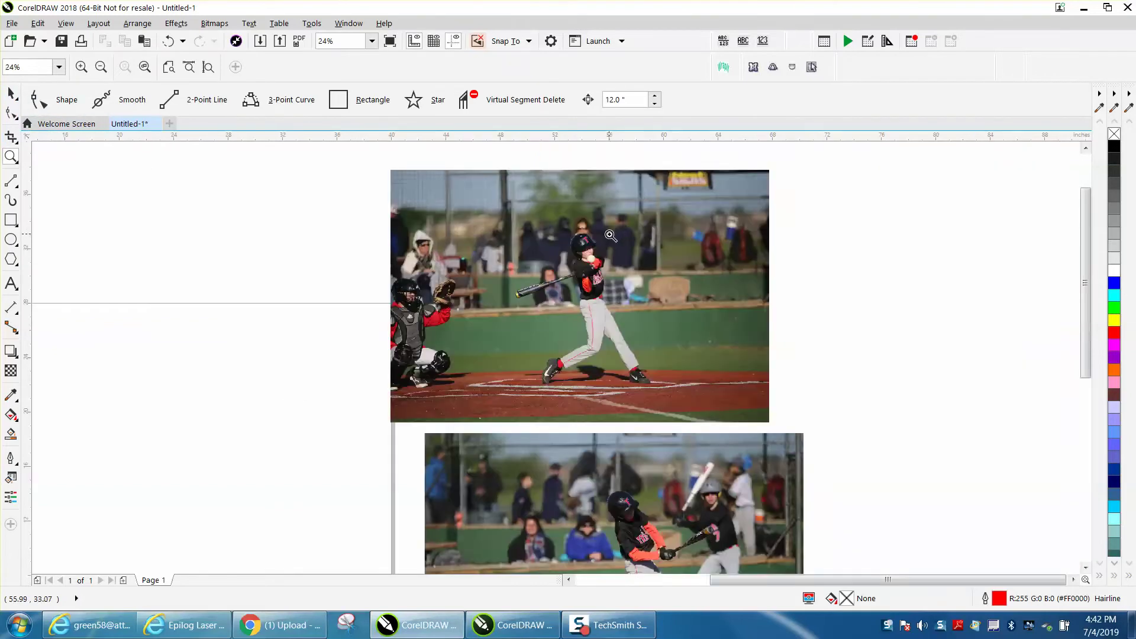
scroll(611, 235, down, 2)
scroll(611, 235, down, 2)
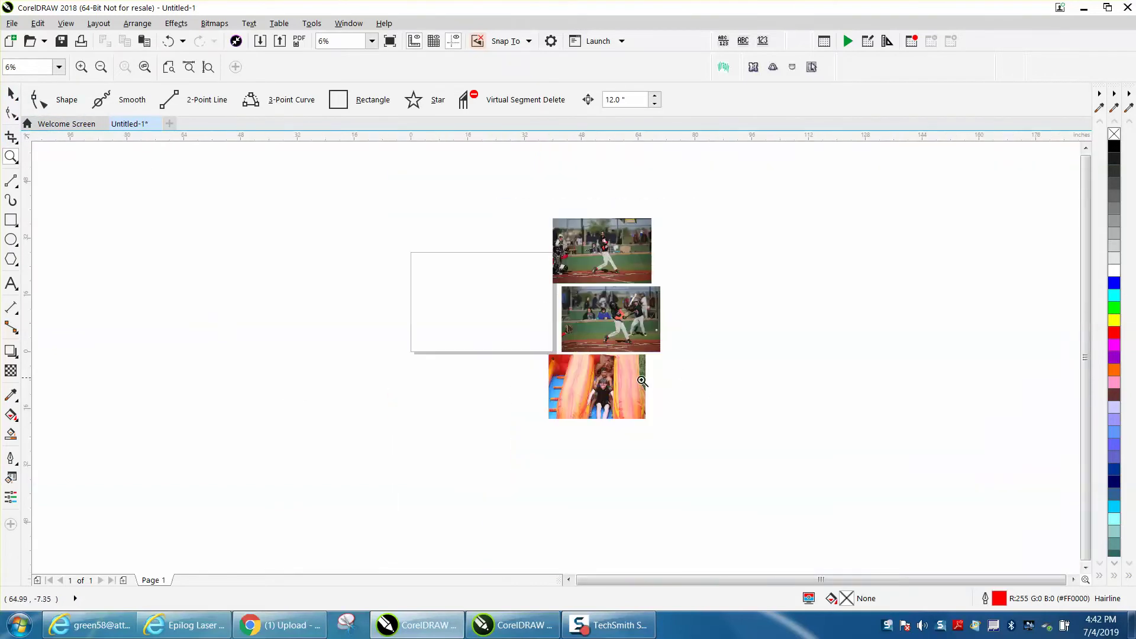
click(11, 94)
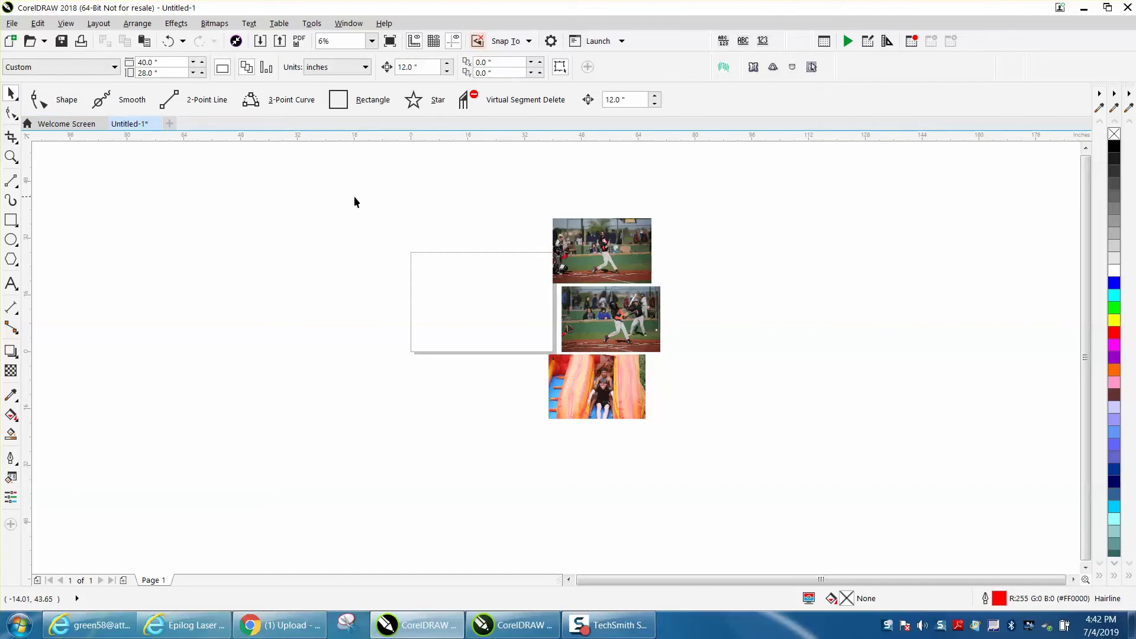
drag(358, 189, 794, 458)
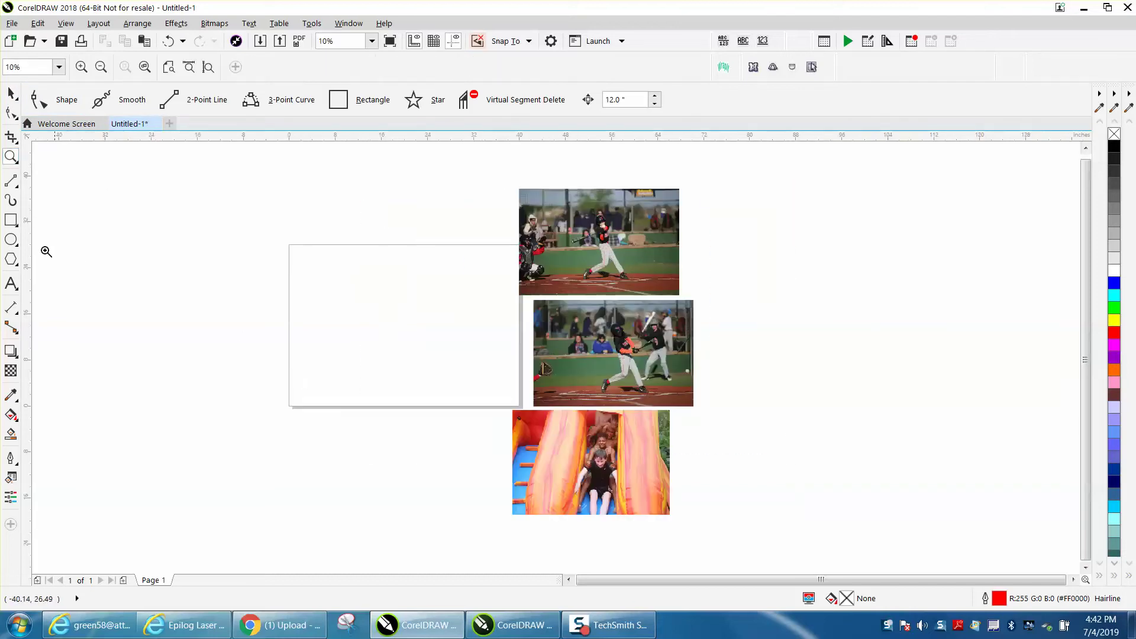
click(11, 240)
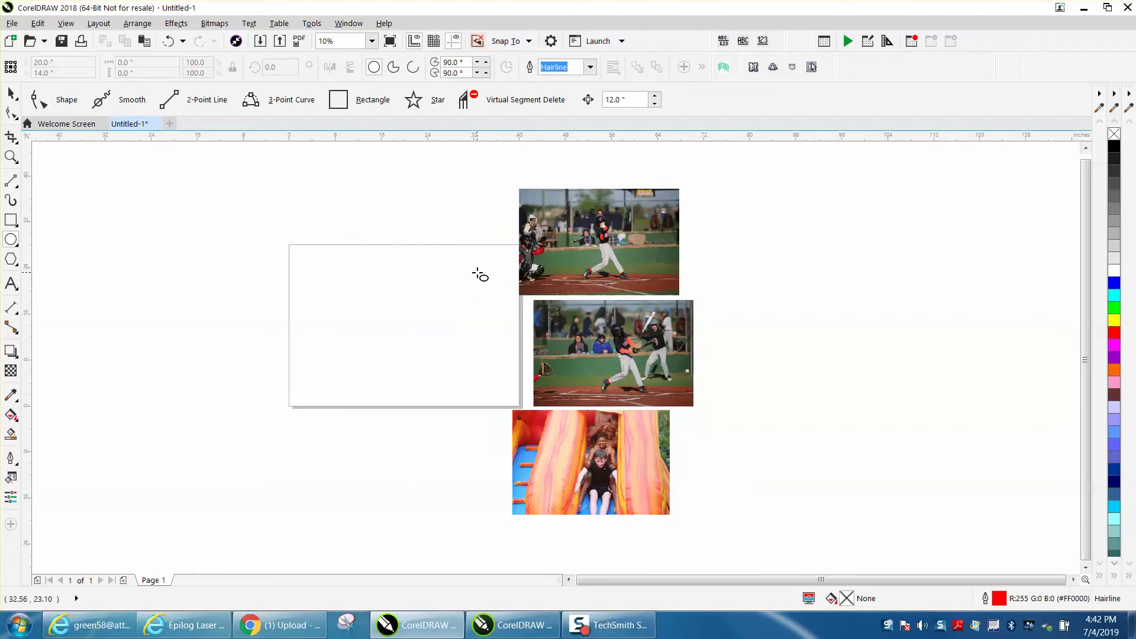
mouse_move(478, 272)
mouse_down()
mouse_move(357, 339)
mouse_move(355, 330)
mouse_up()
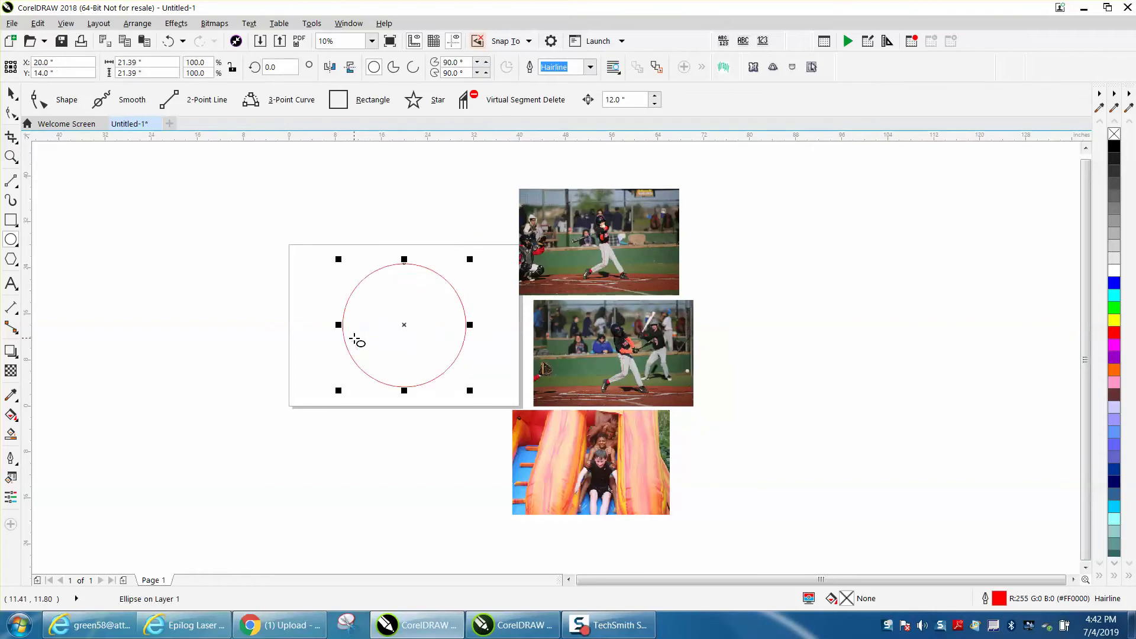
- Zoom in on the new circle and pick the 2-Point Line tool
click(11, 157)
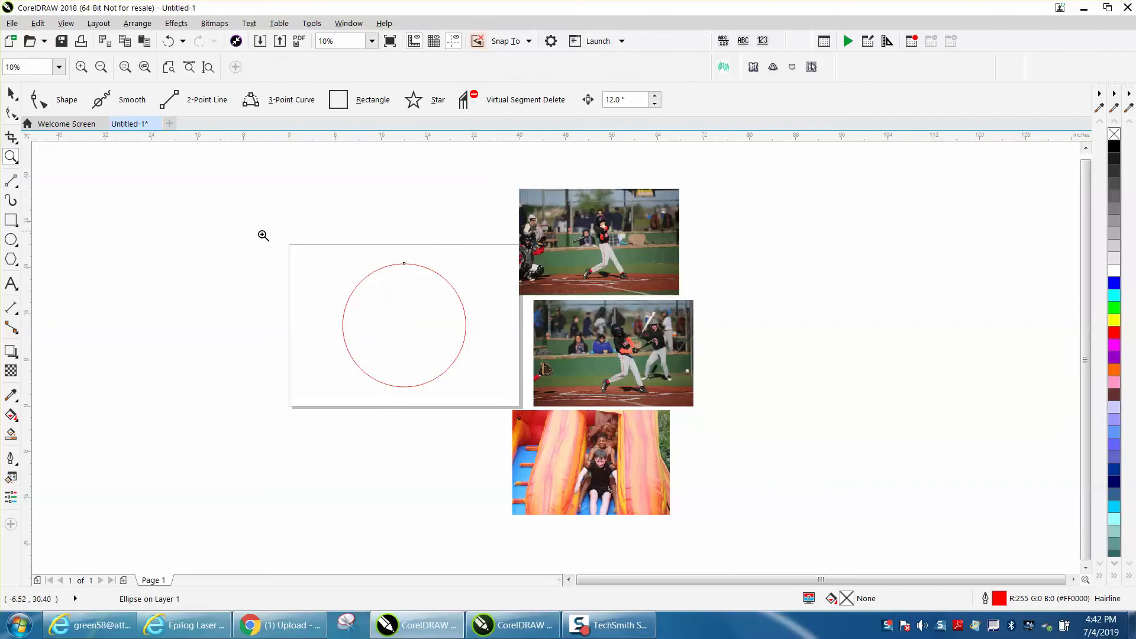
drag(294, 242, 585, 420)
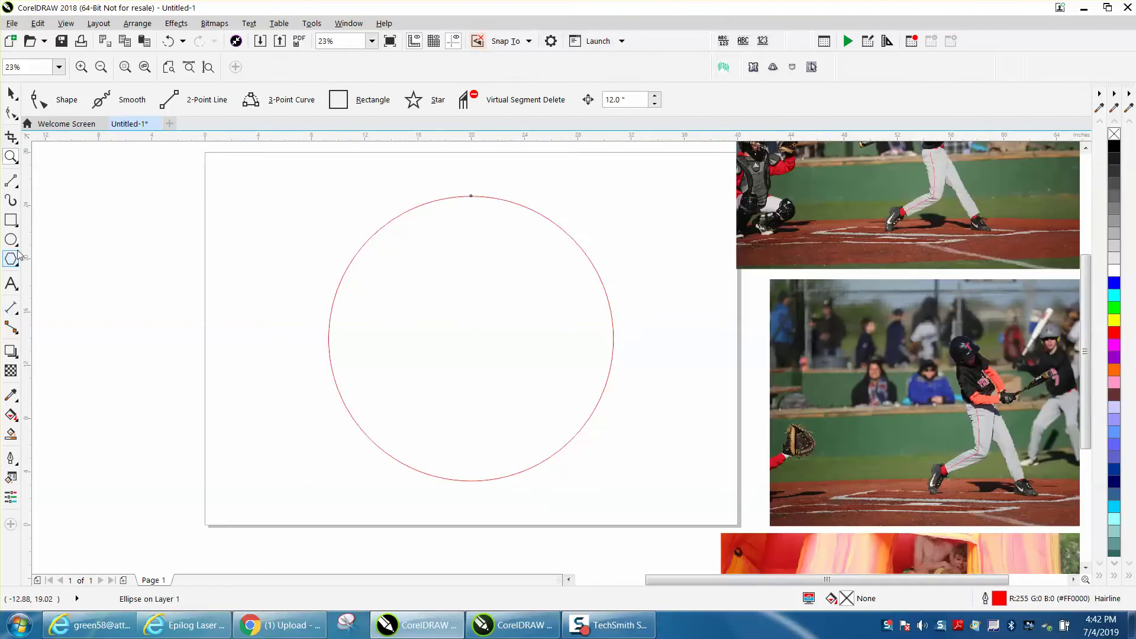
click(15, 184)
click(62, 197)
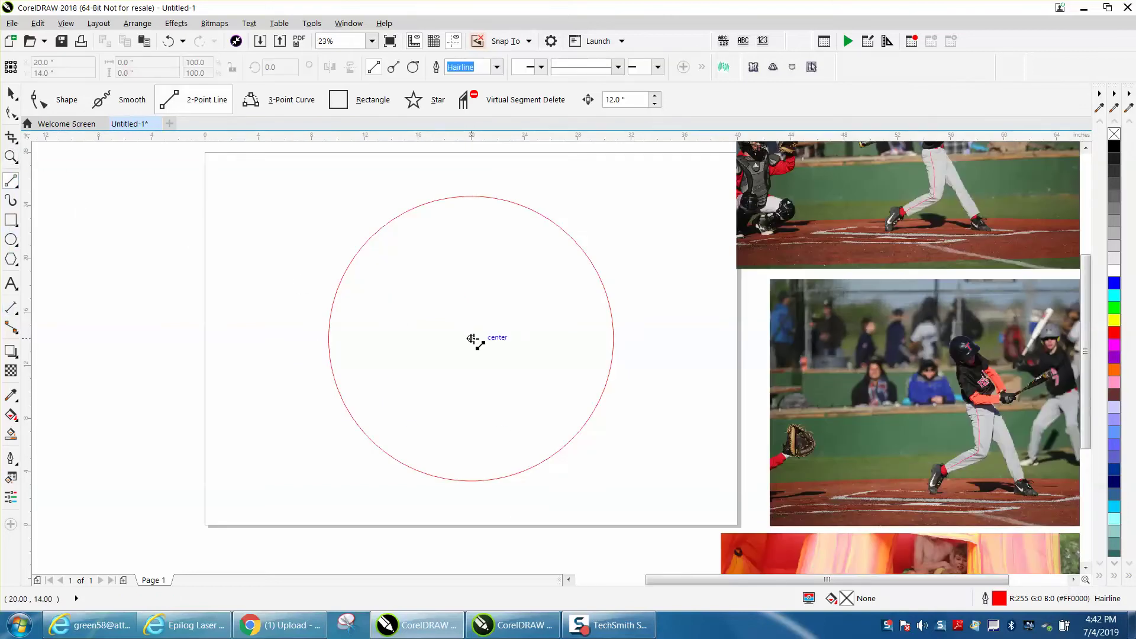
- Draw a vertical line from the circle's centre straight up to its edge
drag(471, 339, 471, 182)
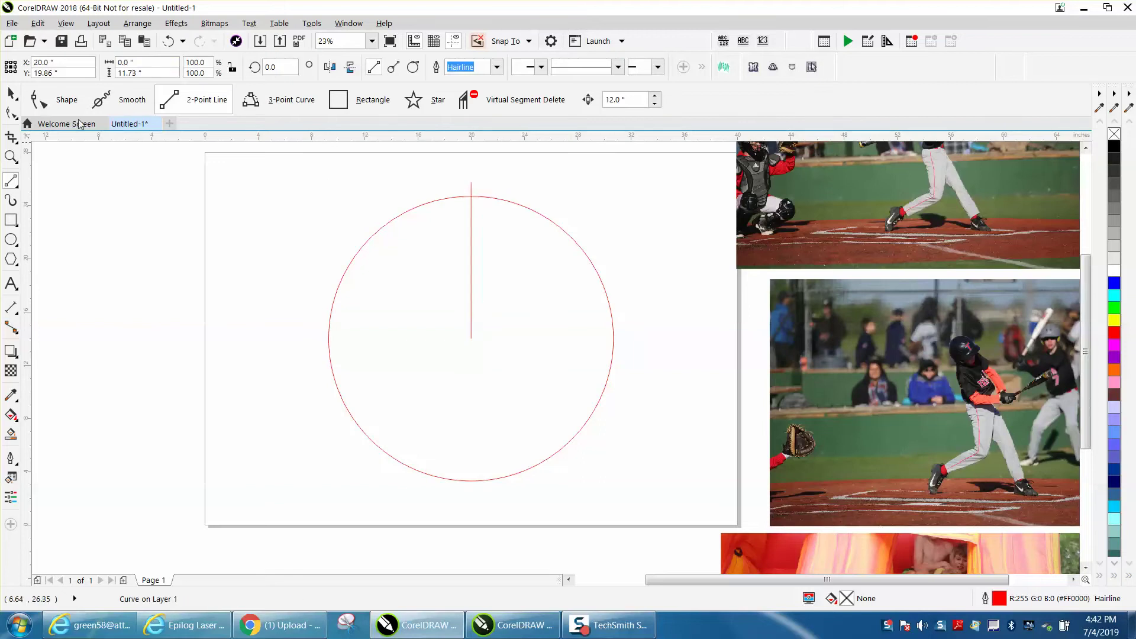
click(169, 41)
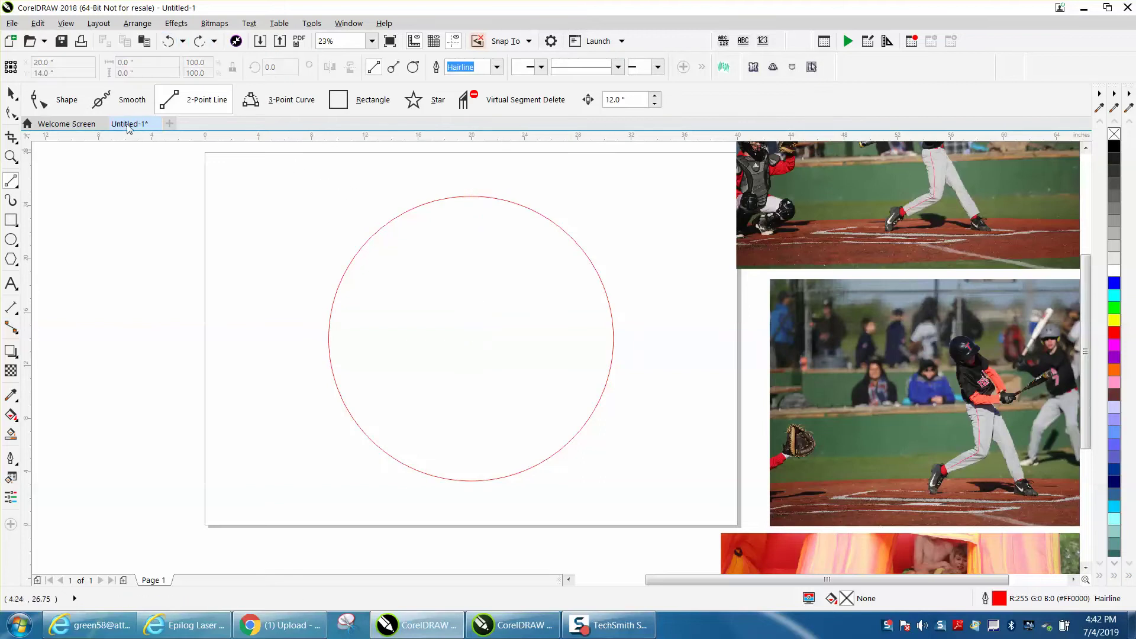
click(199, 41)
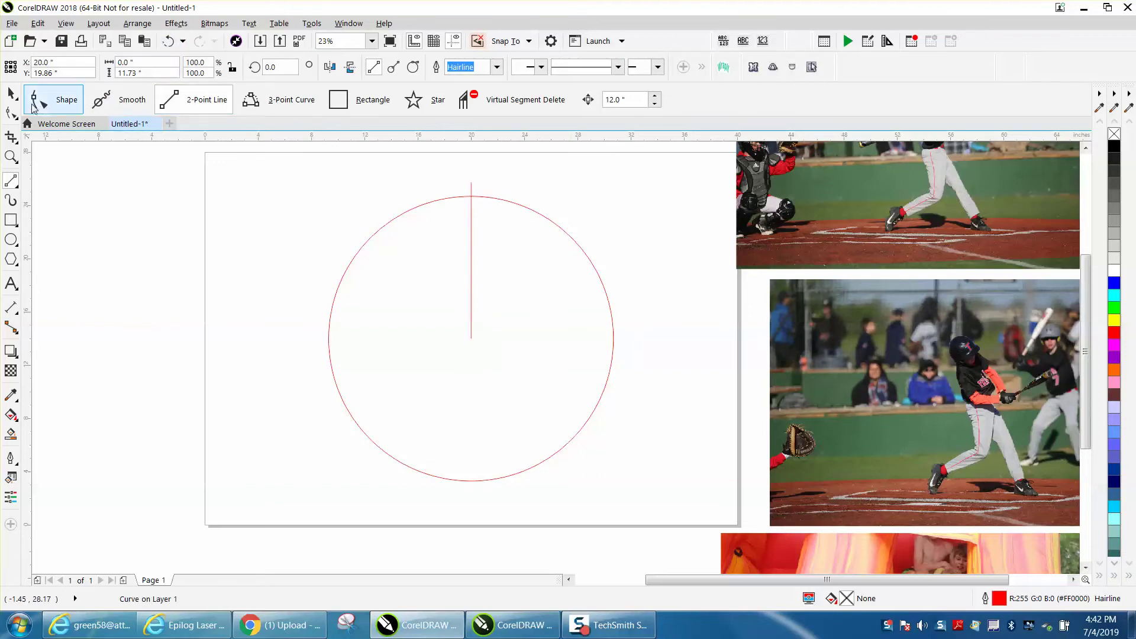
click(11, 94)
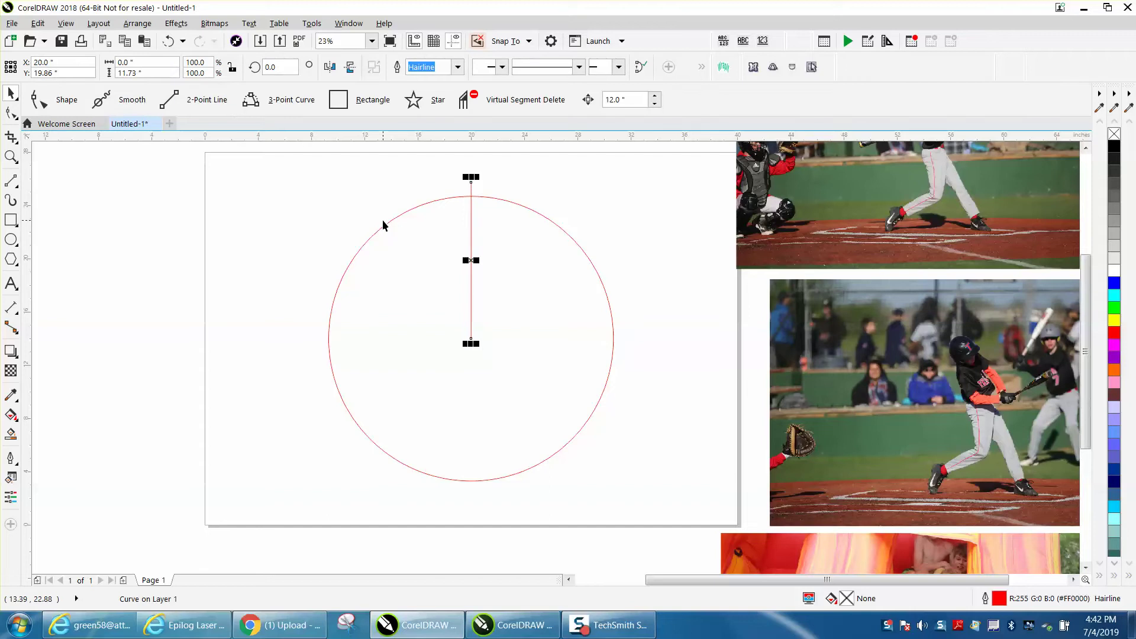
- Add copies of the line rotated 120° and 240° around the circle's centre
click(471, 259)
drag(470, 318, 471, 334)
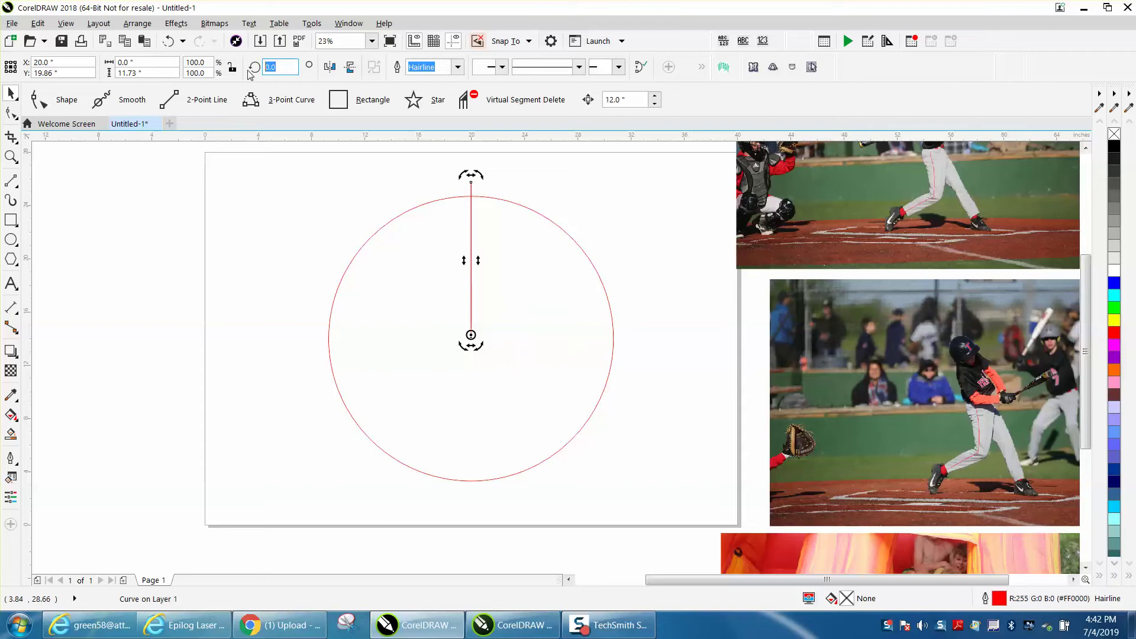
text(120)
key(Return)
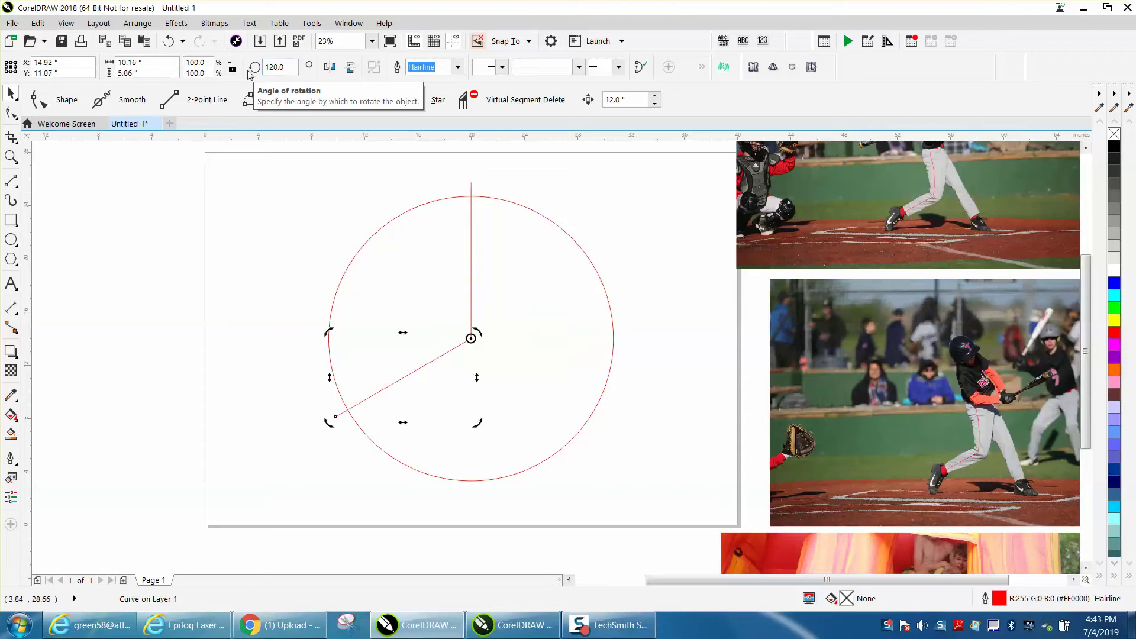
text(240)
key(Return)
scroll(575, 196, down, 1)
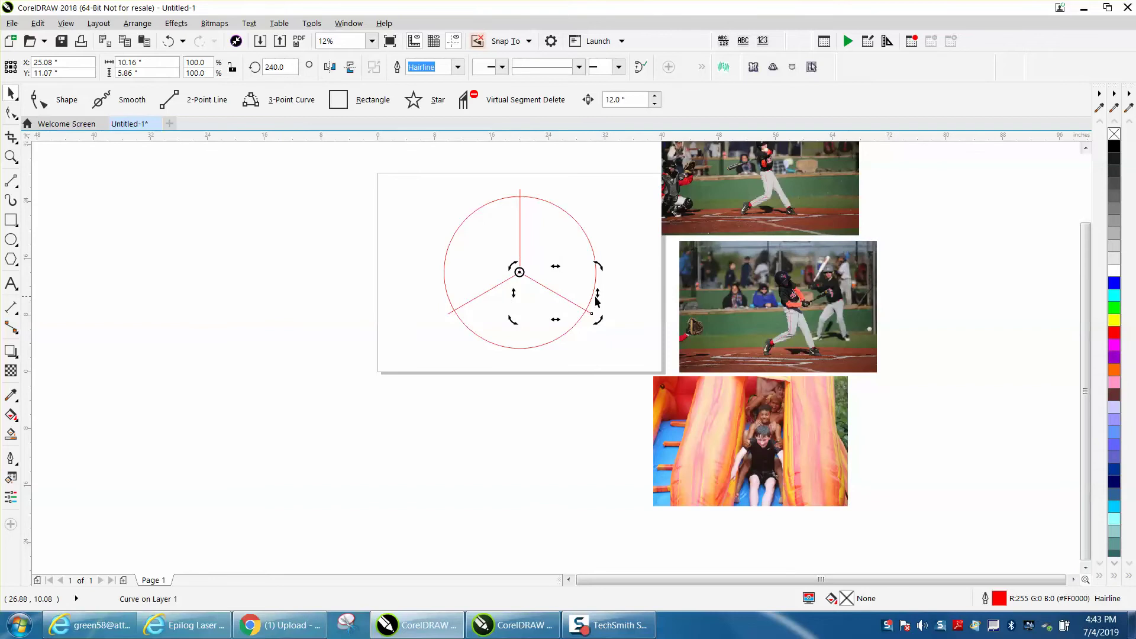
click(613, 290)
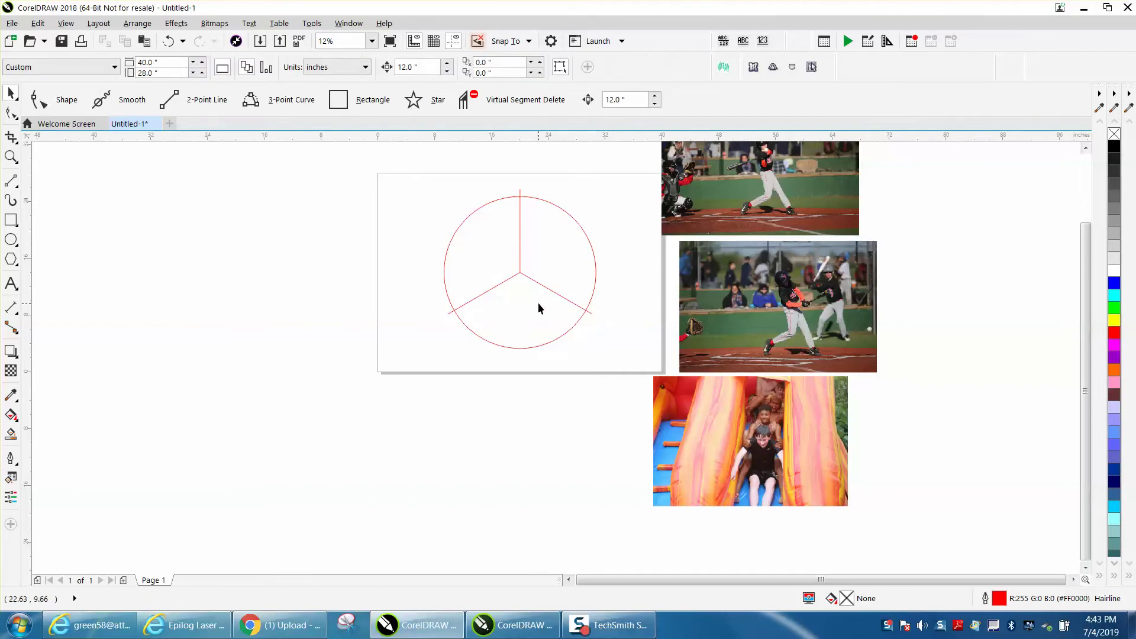
- Smart-fill the left, right and bottom sections into wedge shapes and nudge each outward
click(12, 436)
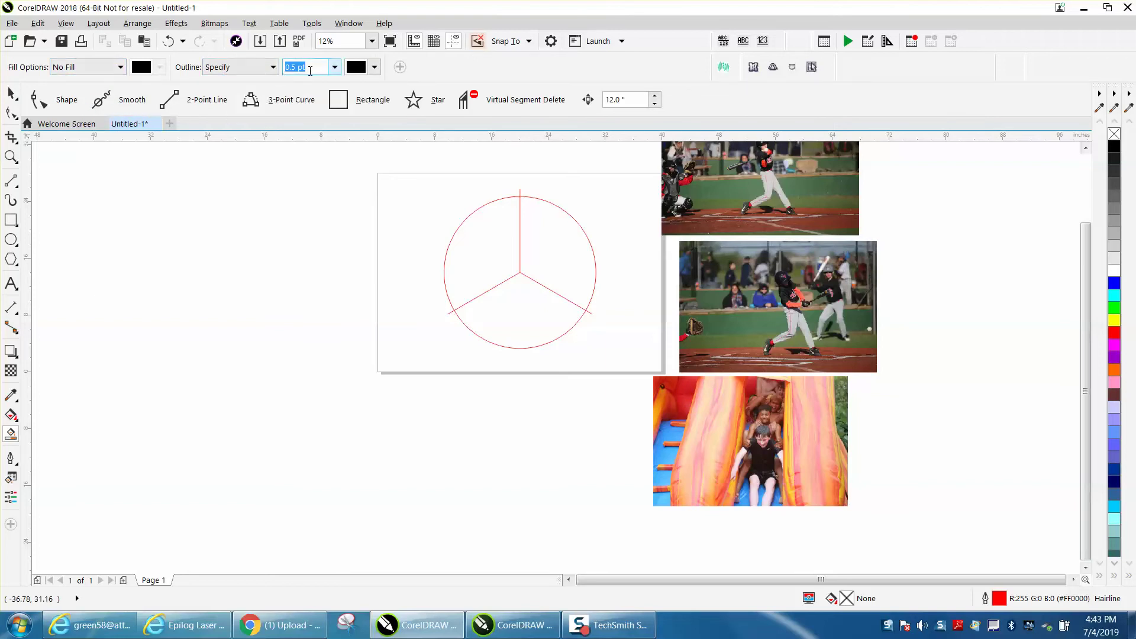
click(490, 241)
key(Left)
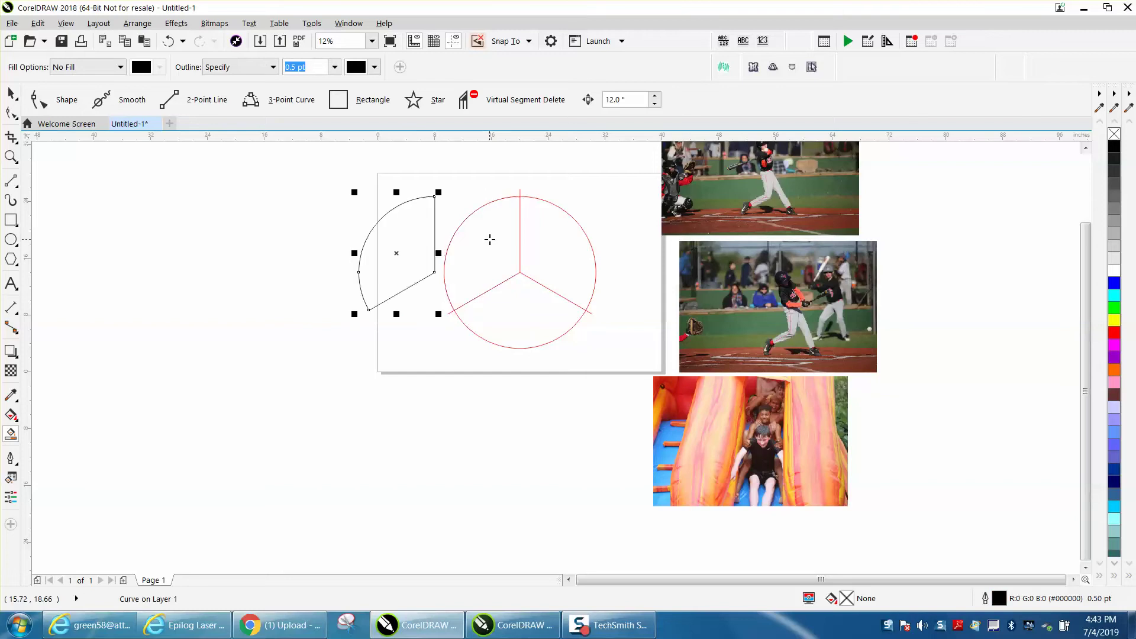
click(575, 241)
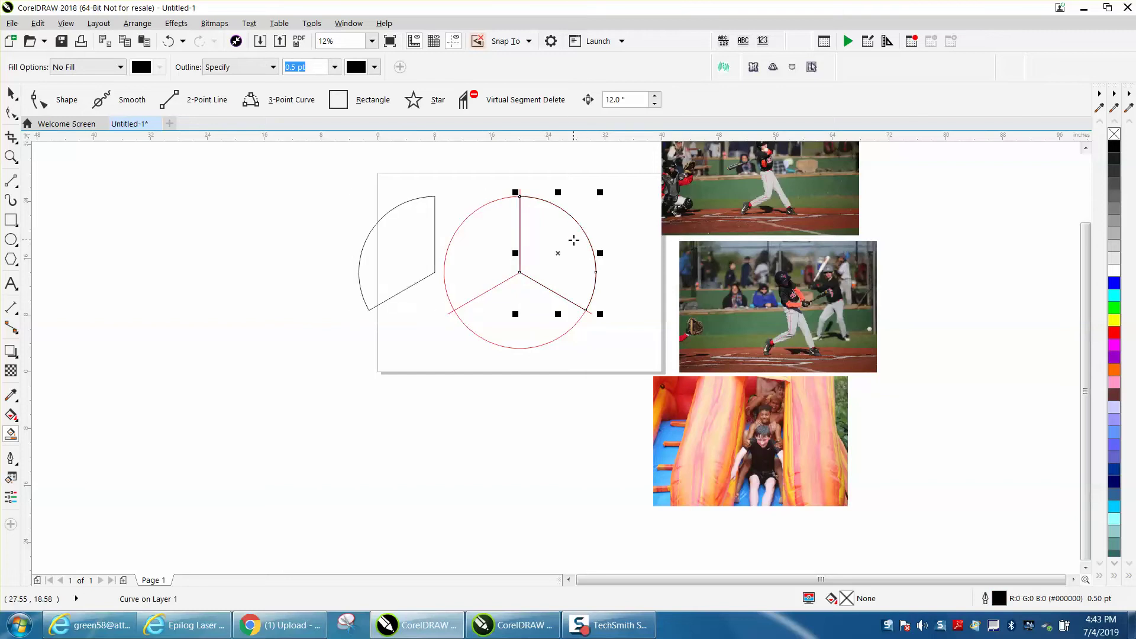
key(Right)
click(535, 325)
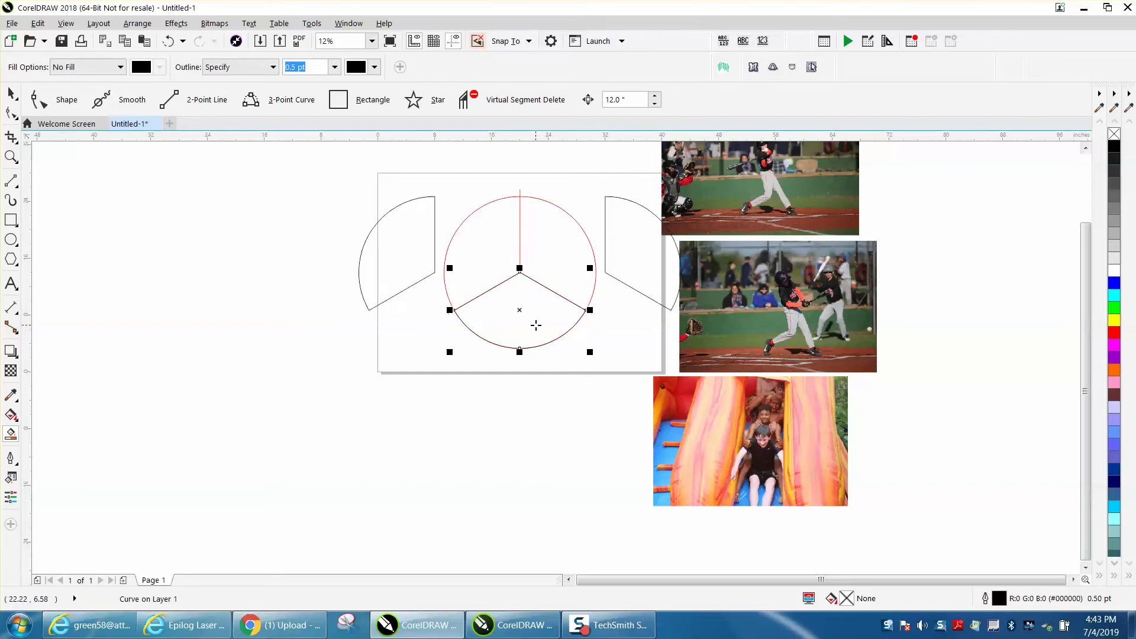
key(Down)
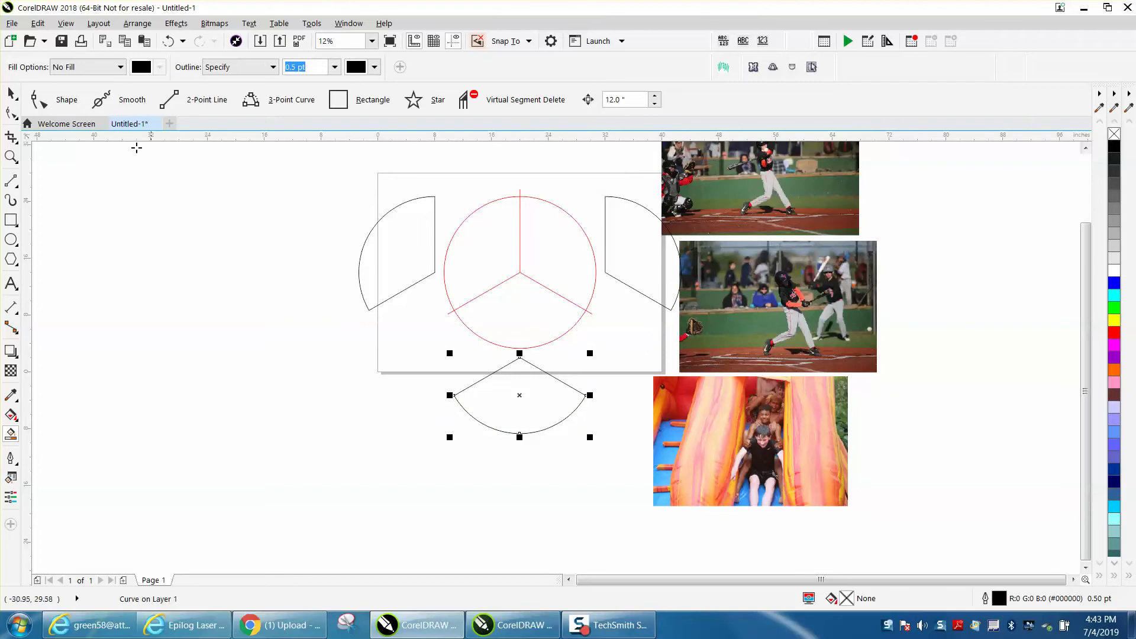
- Delete the three red dividing lines, then undo the deletions to restore them
click(11, 93)
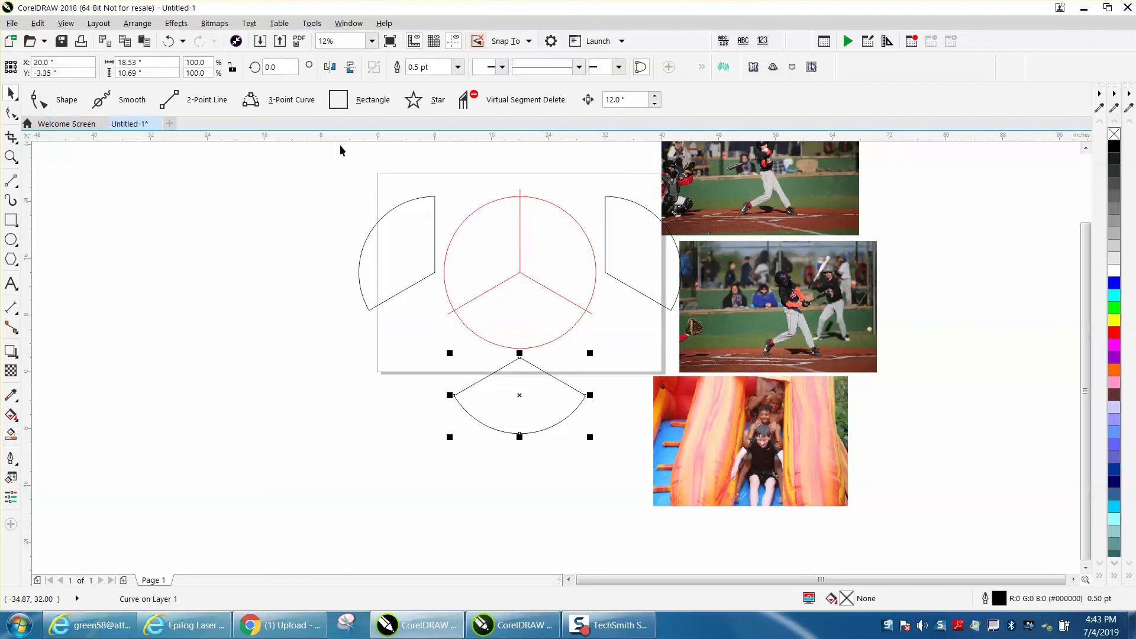
click(517, 232)
click(519, 232)
key(Delete)
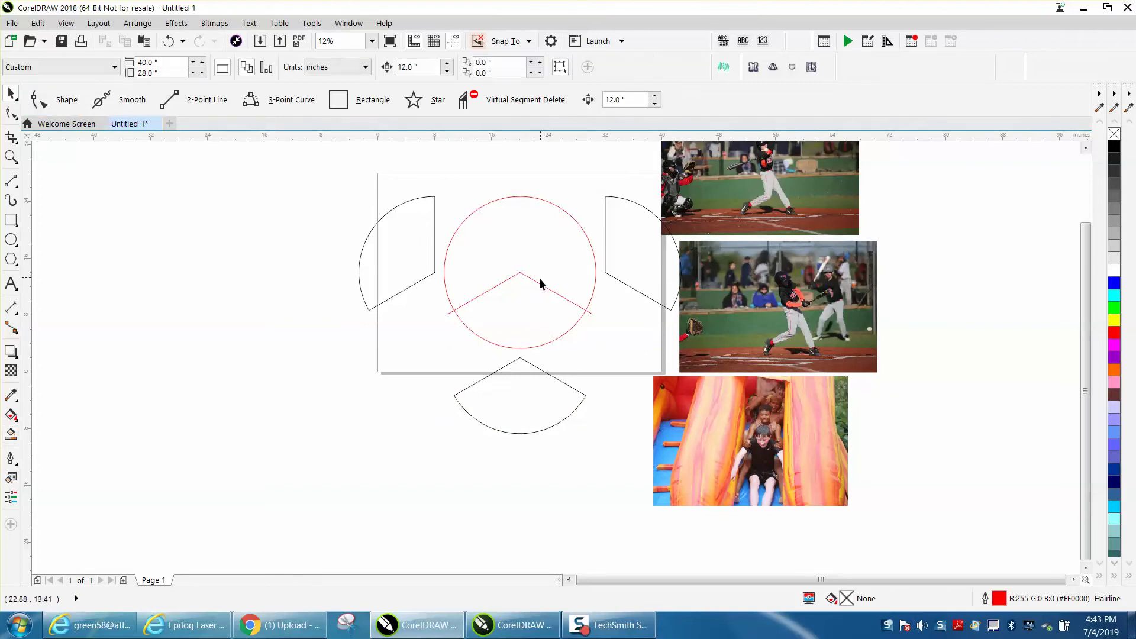
click(539, 288)
key(Delete)
click(506, 279)
key(Delete)
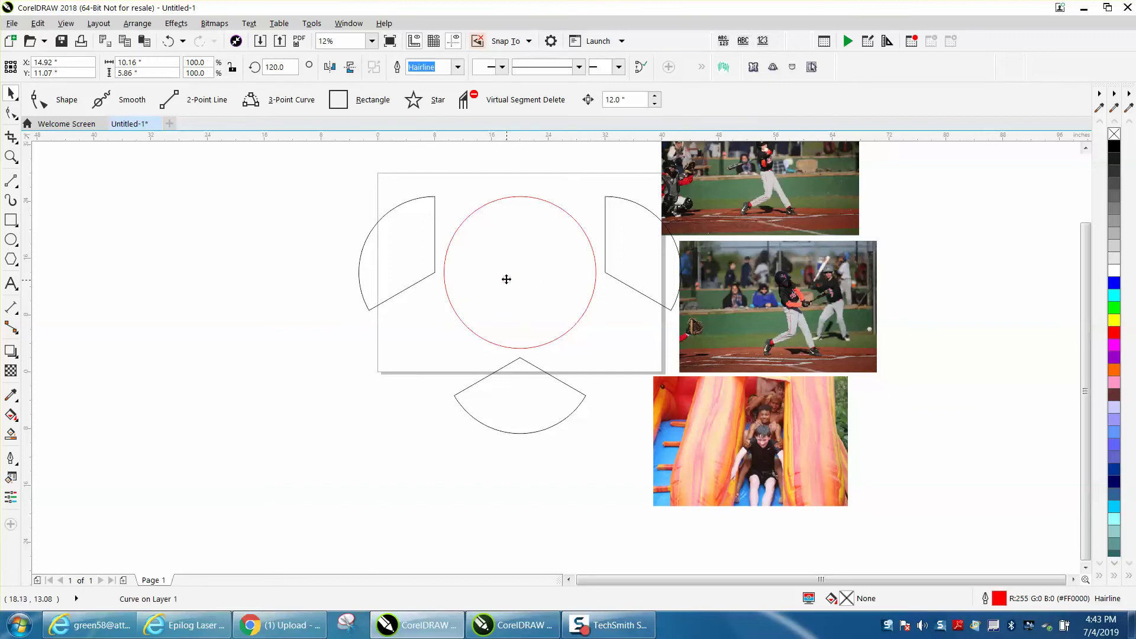
click(171, 43)
click(171, 43)
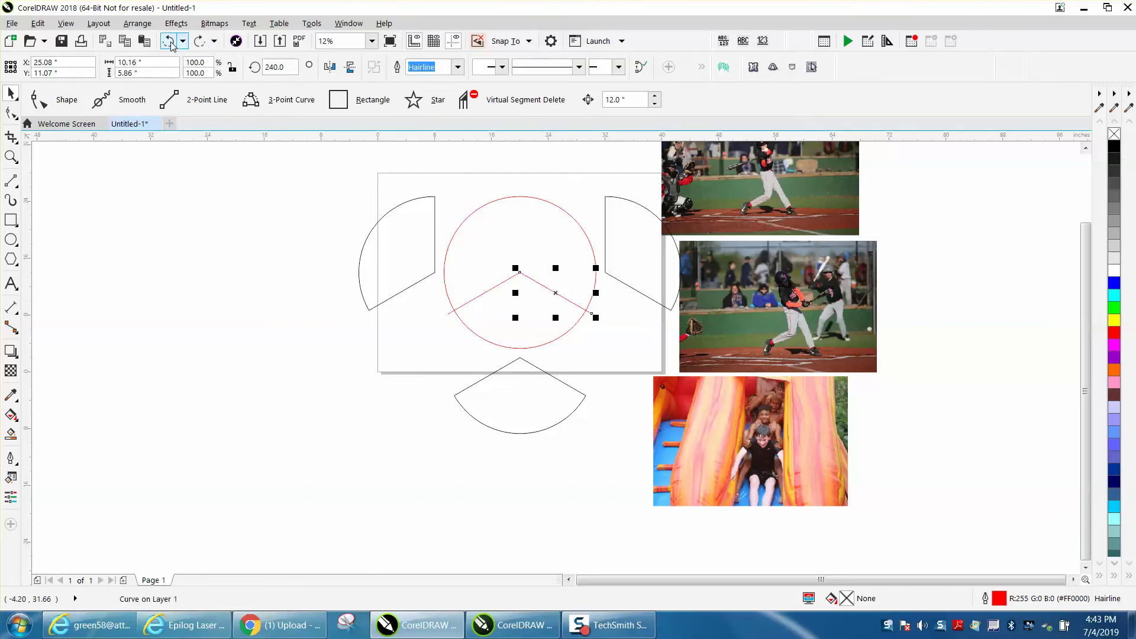
click(171, 44)
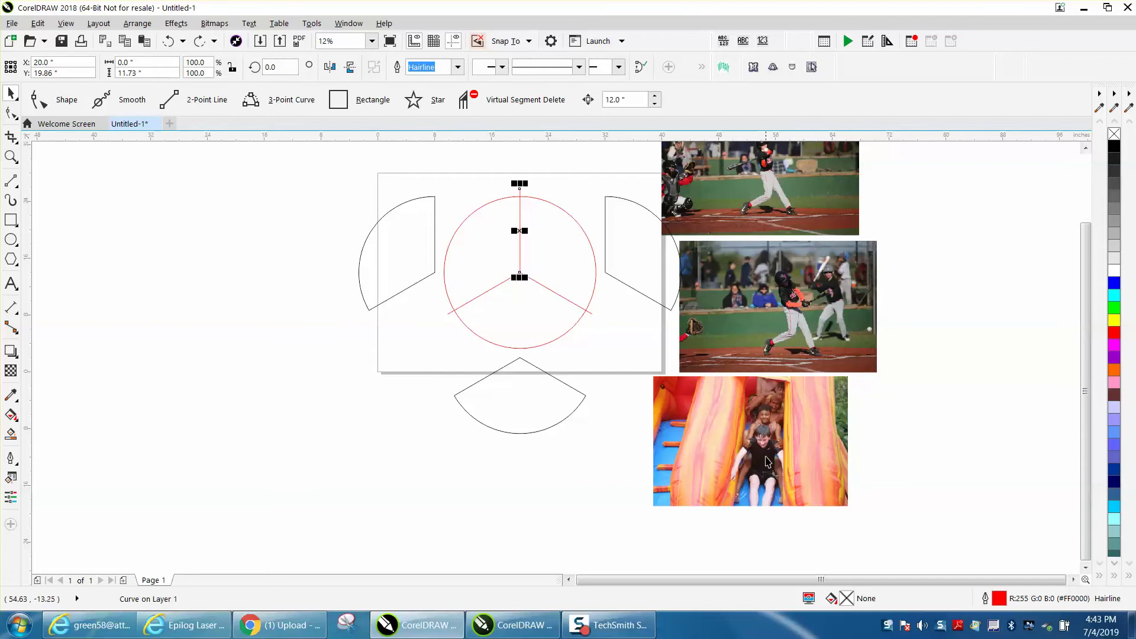
- PowerClip the middle baseball photo into the bottom wedge and shift it left inside the frame
click(772, 313)
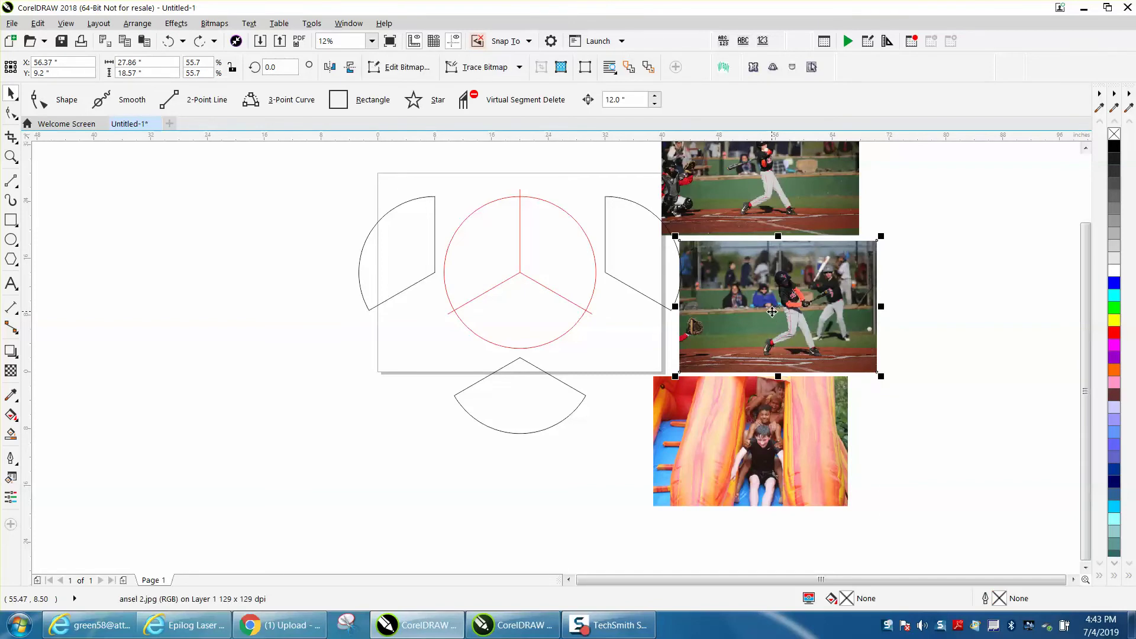
click(136, 23)
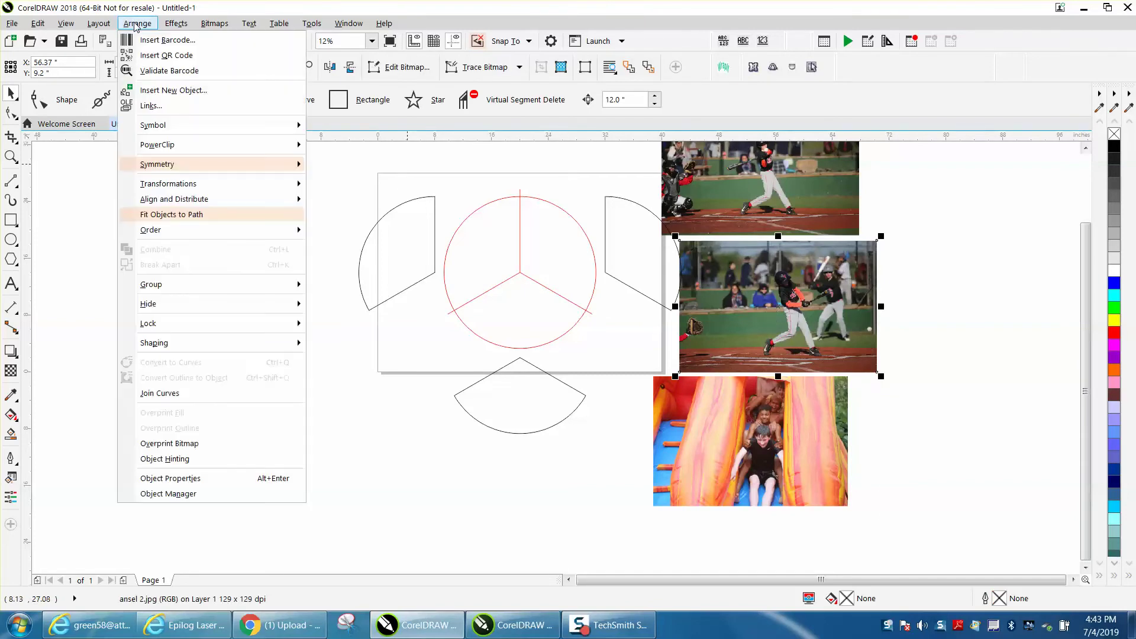
mouse_move(157, 145)
click(355, 147)
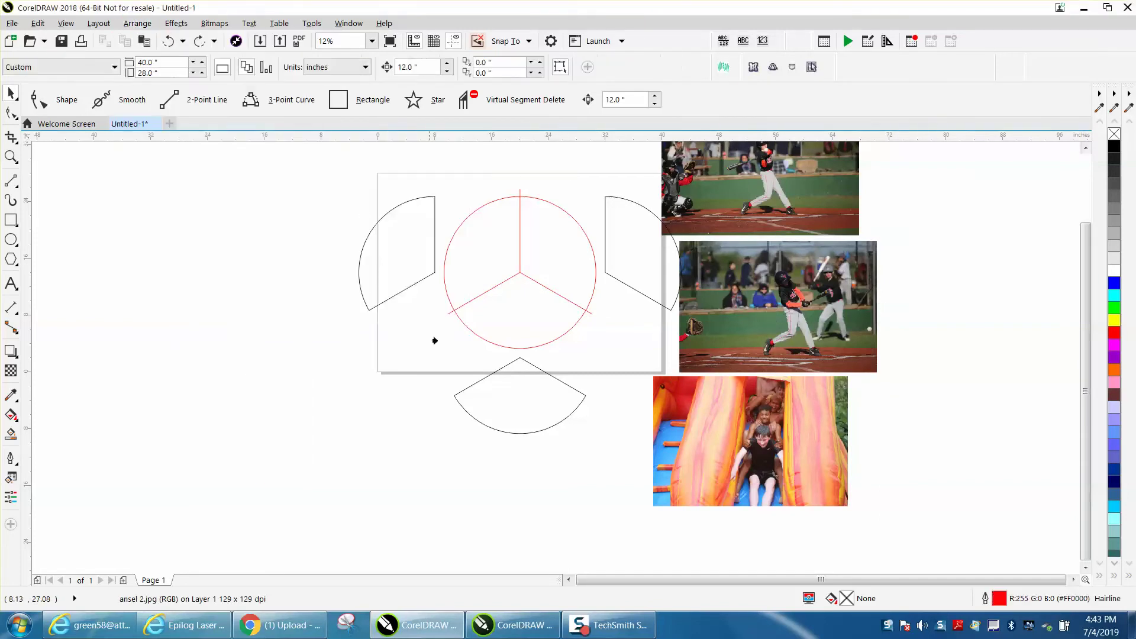
click(482, 394)
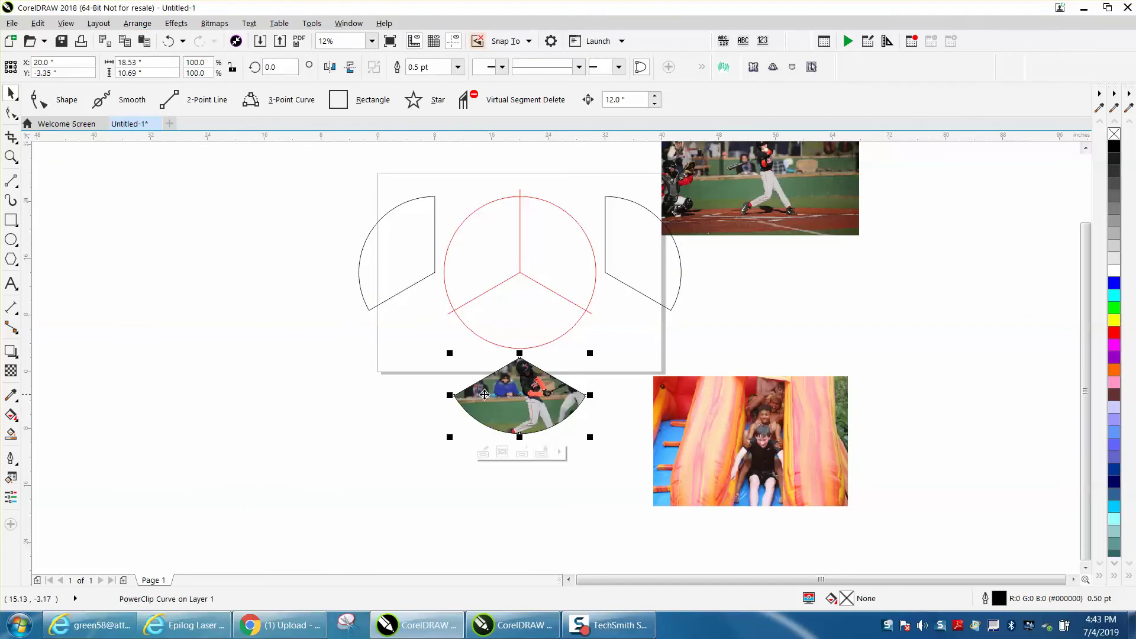
click(483, 453)
drag(529, 418, 513, 421)
click(520, 454)
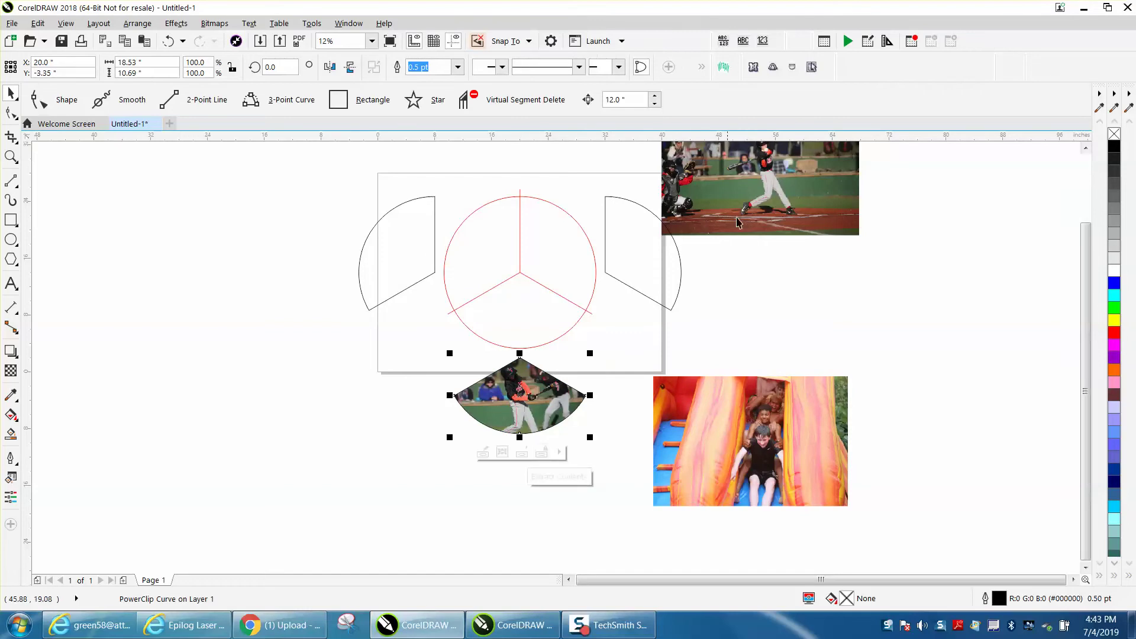
click(762, 189)
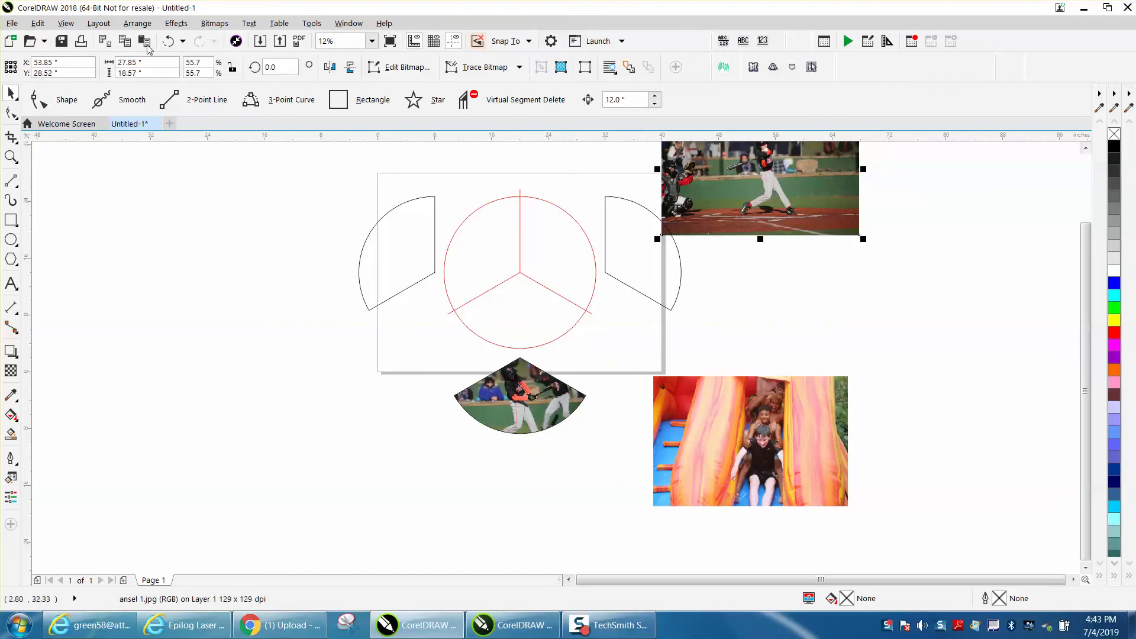
- Place the top baseball photo inside the left wedge as a PowerClip
click(137, 23)
mouse_move(164, 145)
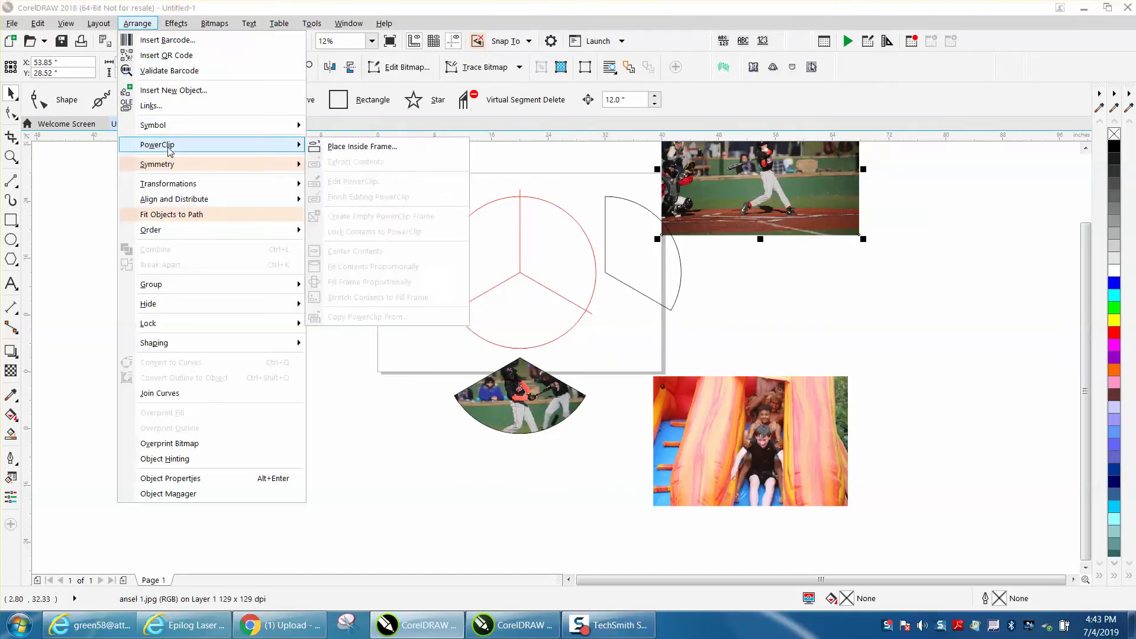
click(331, 148)
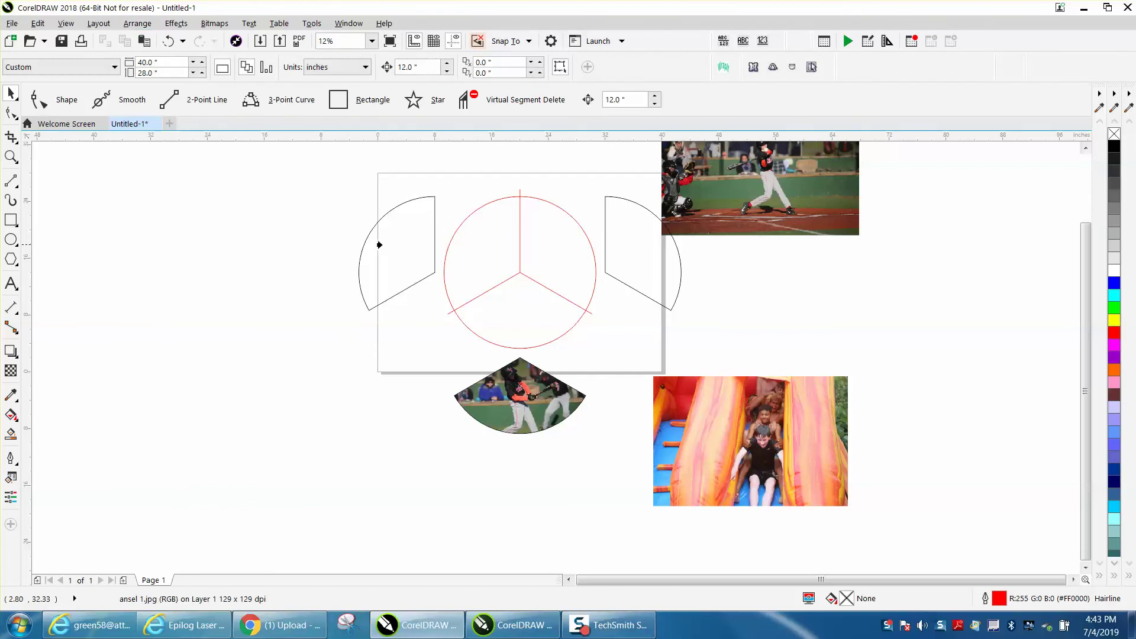
click(363, 242)
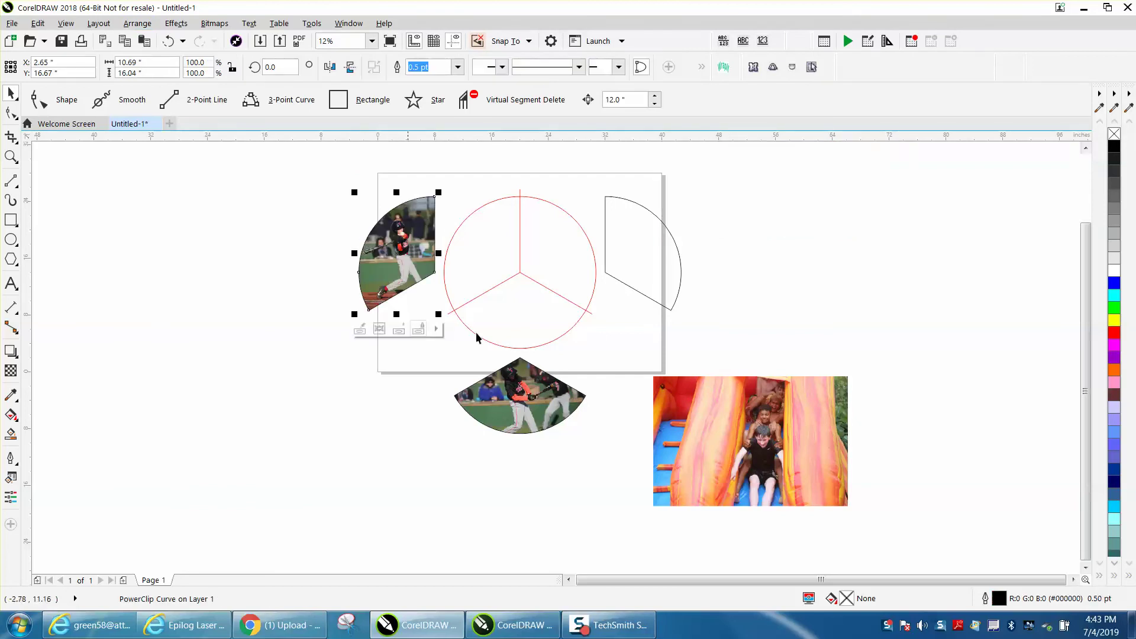
- Shrink the slide photo to about 87% and move it up beside the page
click(746, 419)
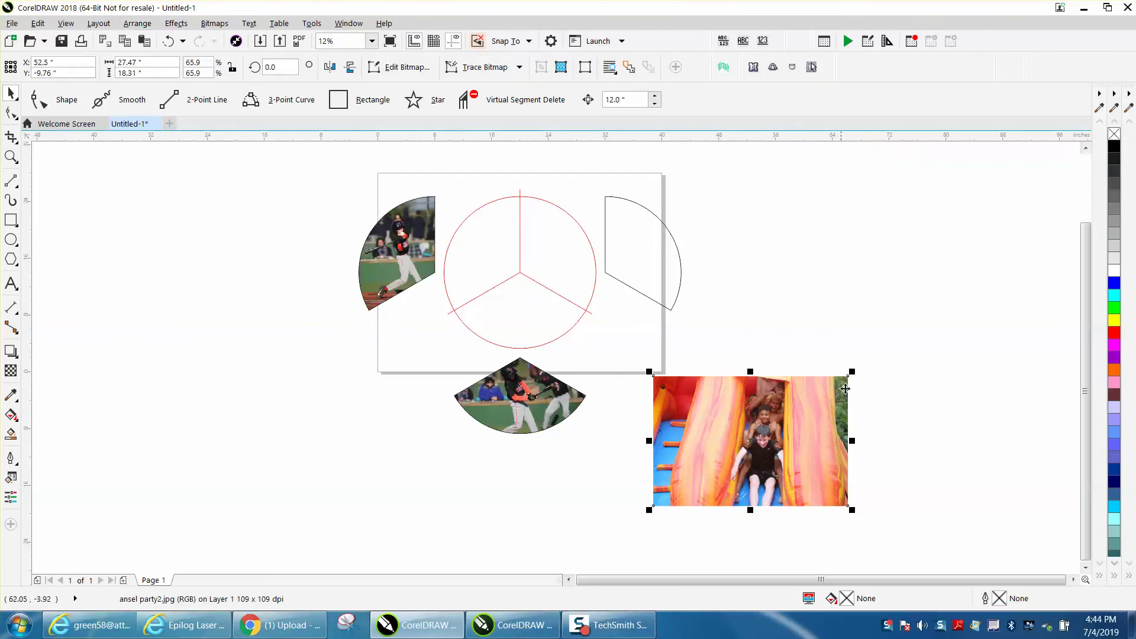
drag(852, 372, 833, 391)
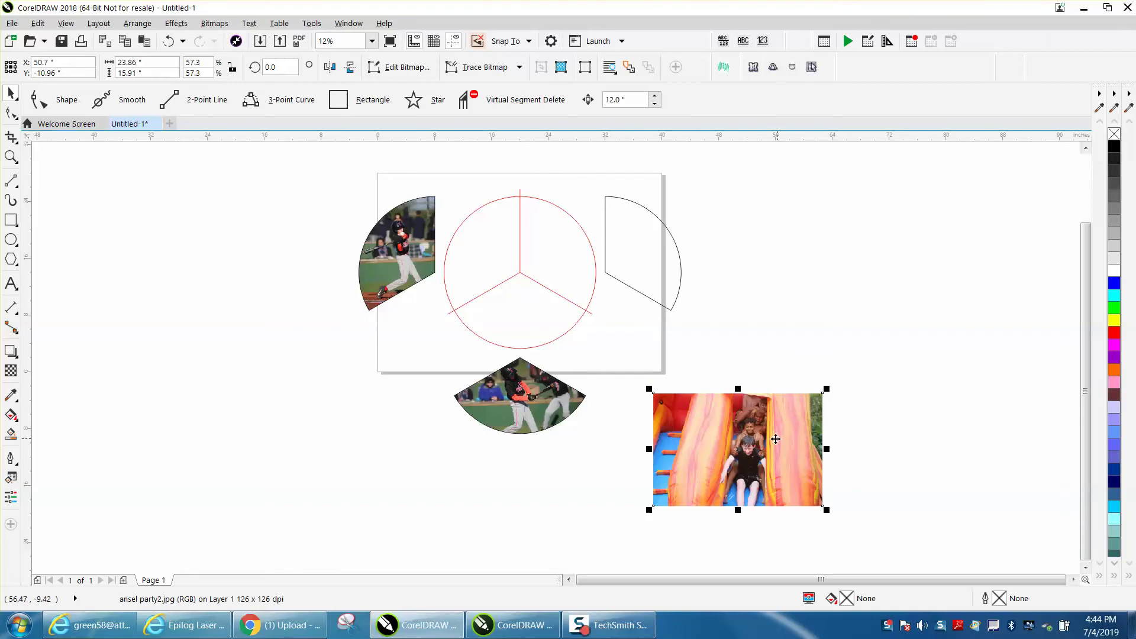
drag(764, 441, 871, 259)
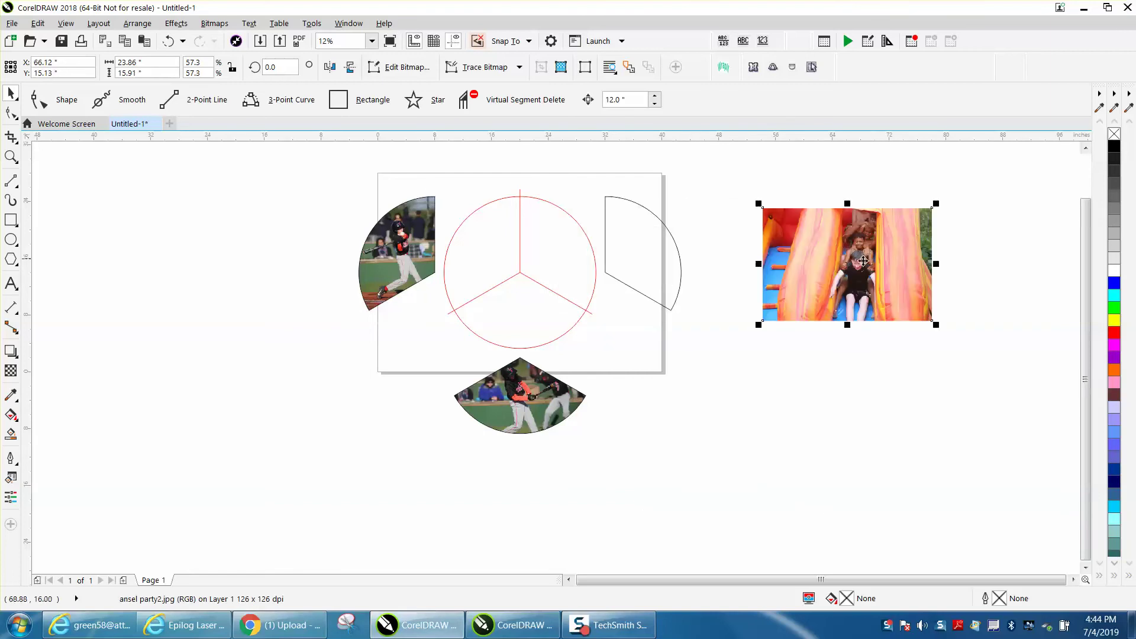
click(137, 23)
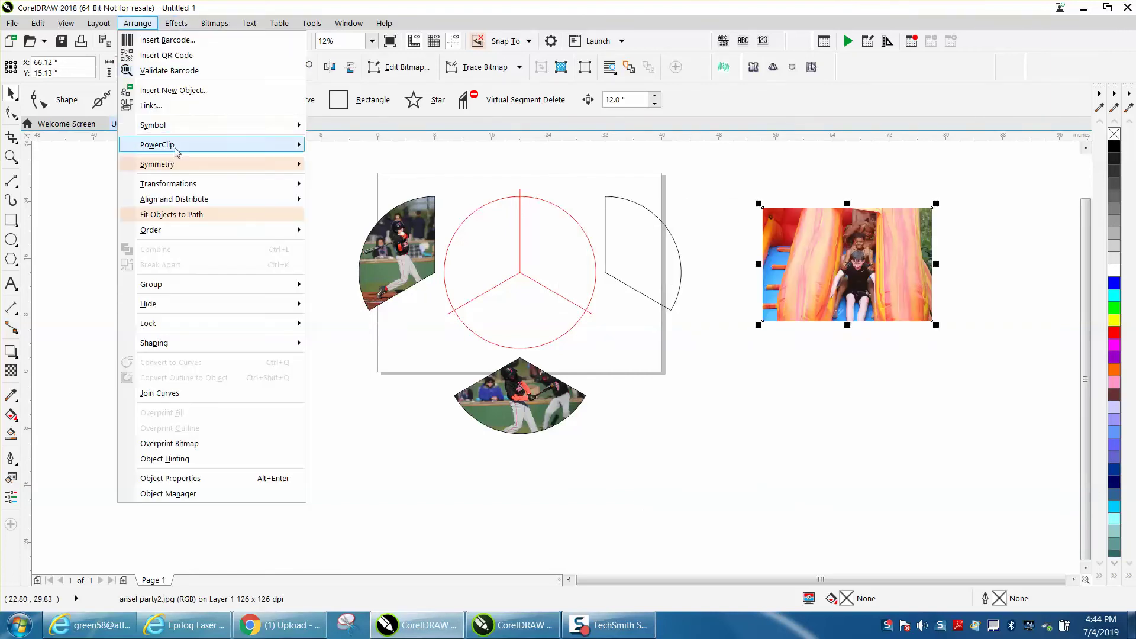
- PowerClip the slide photo into the right wedge and nudge it slightly inside the frame
mouse_move(175, 148)
click(329, 152)
click(606, 234)
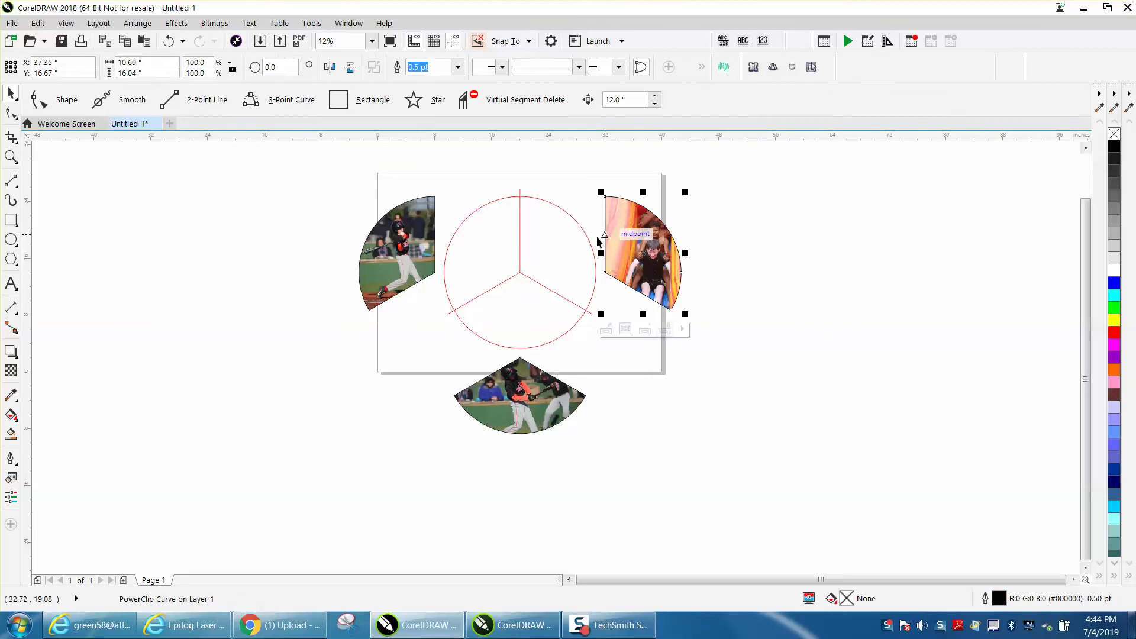
click(607, 330)
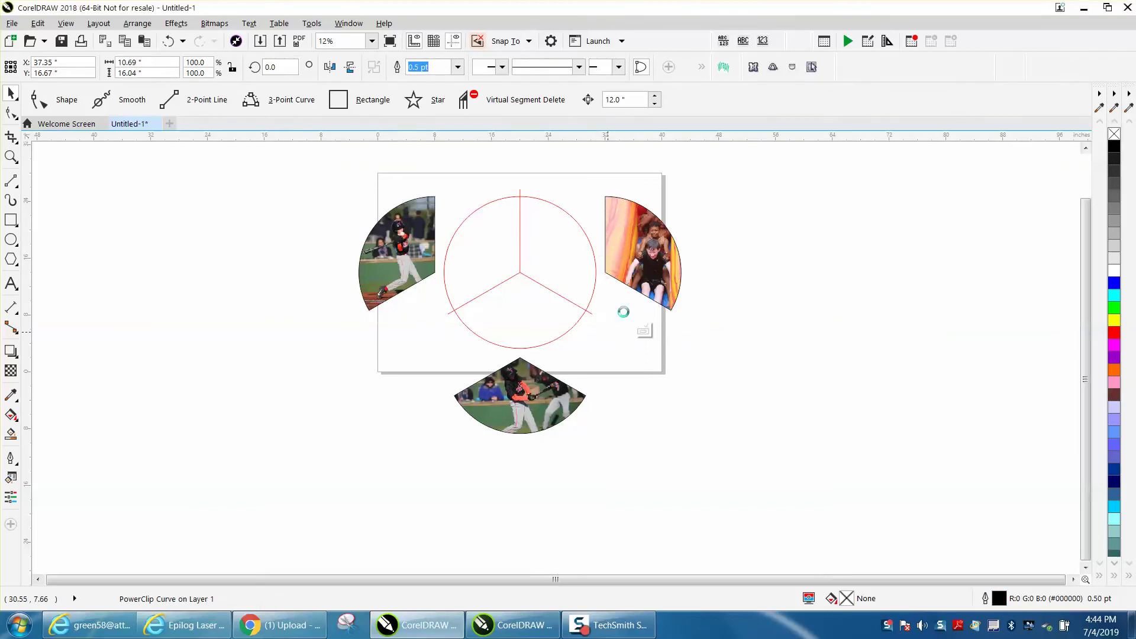
click(645, 268)
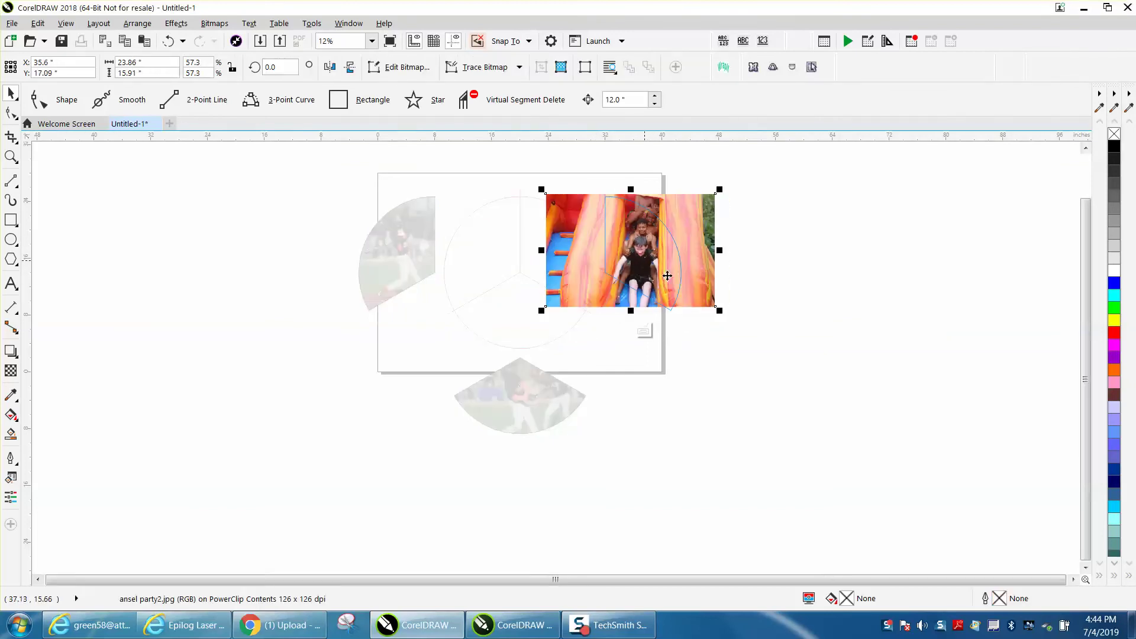
drag(653, 268, 656, 271)
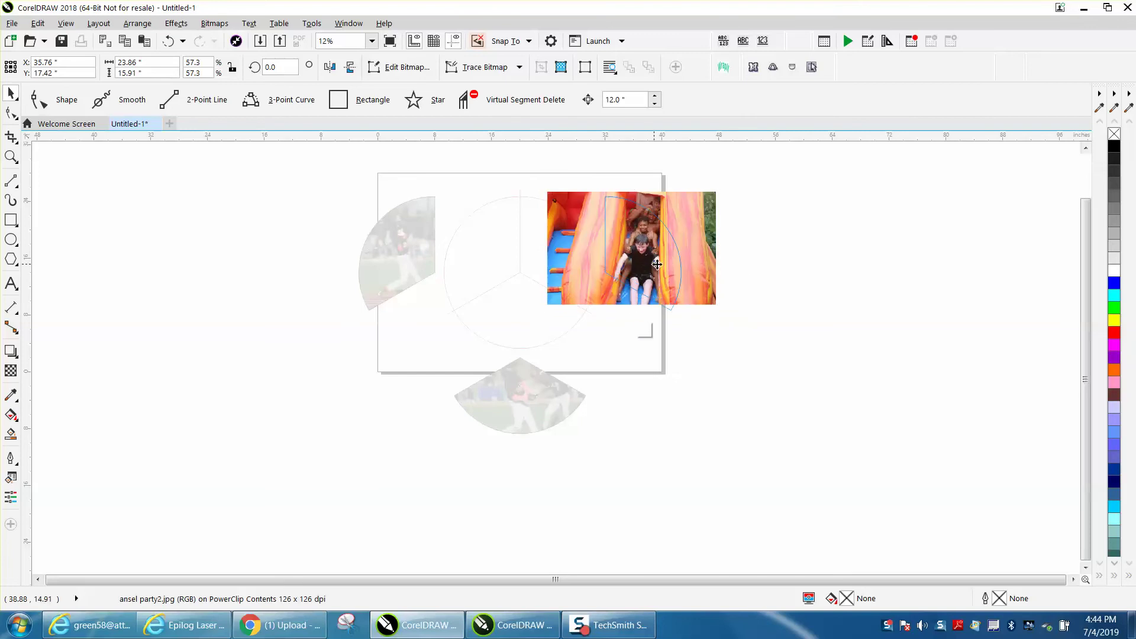
click(741, 278)
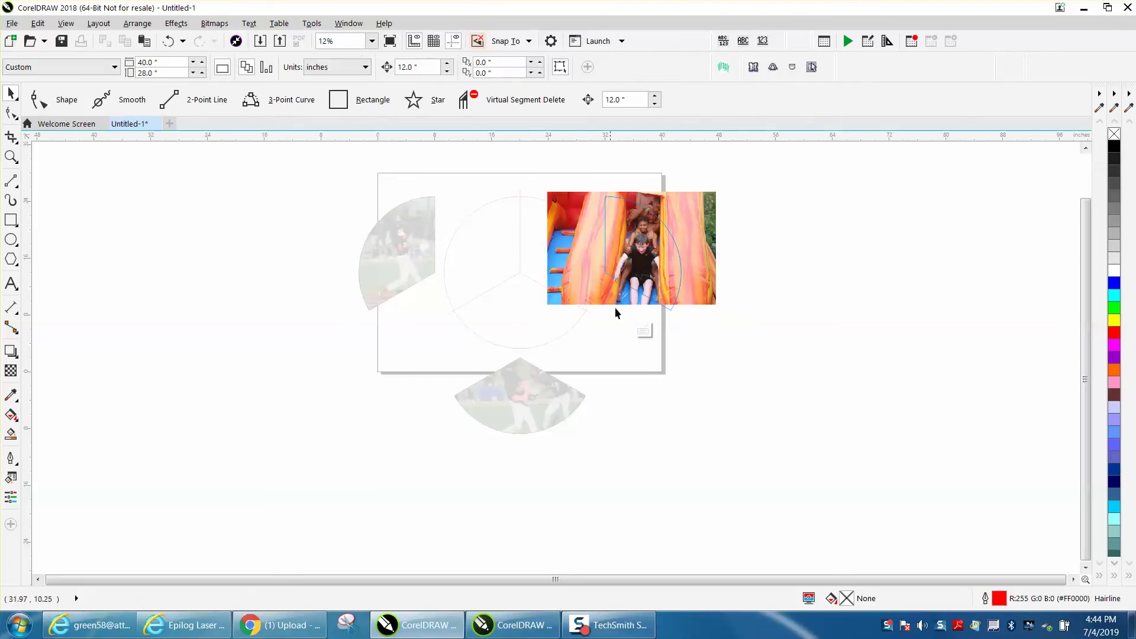
click(644, 331)
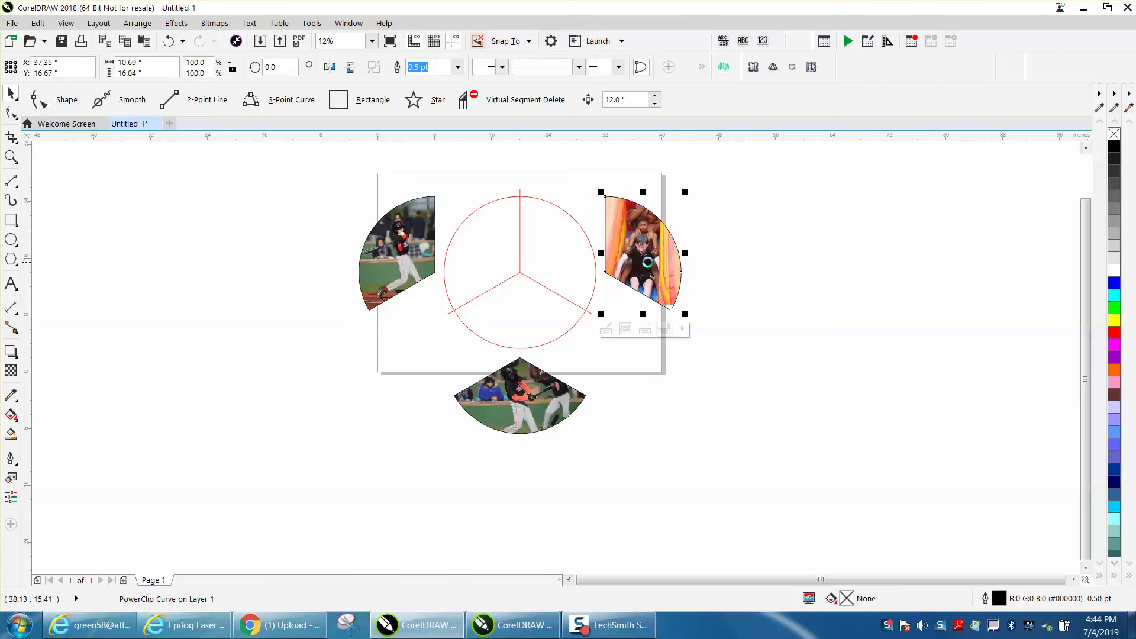
- Move the slide, batting and bottom wedges into the circle's right, left and bottom segments
drag(647, 262, 562, 262)
click(394, 256)
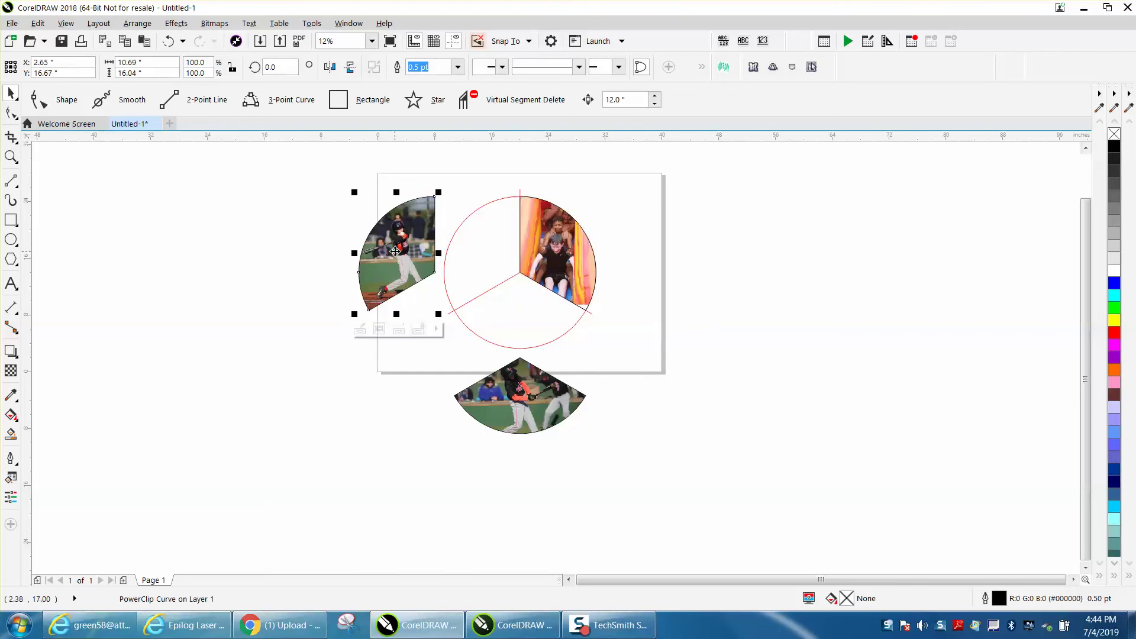
drag(395, 252, 483, 251)
click(521, 402)
drag(521, 402, 520, 320)
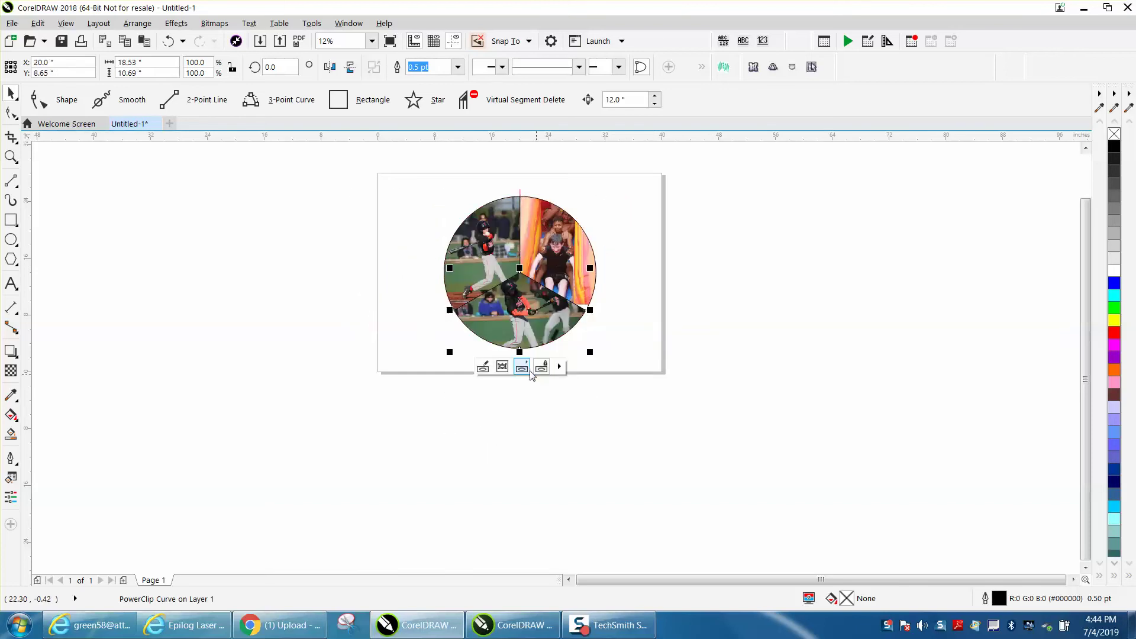
click(604, 362)
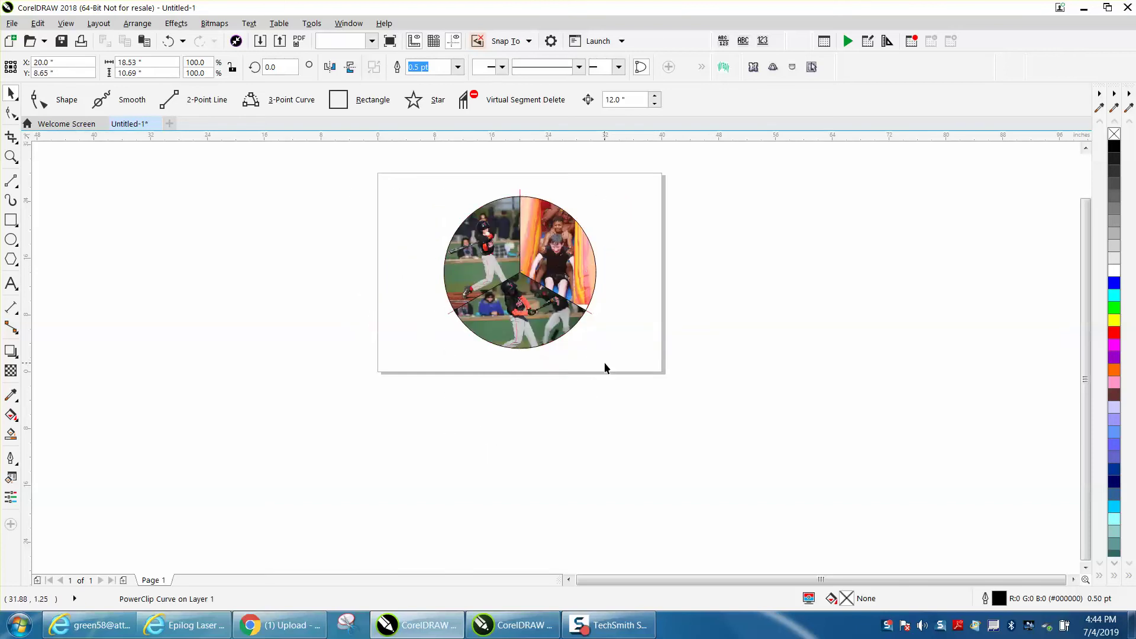
- Zoom in on the assembled circle and marquee-select all its pieces
click(10, 157)
drag(441, 178, 700, 360)
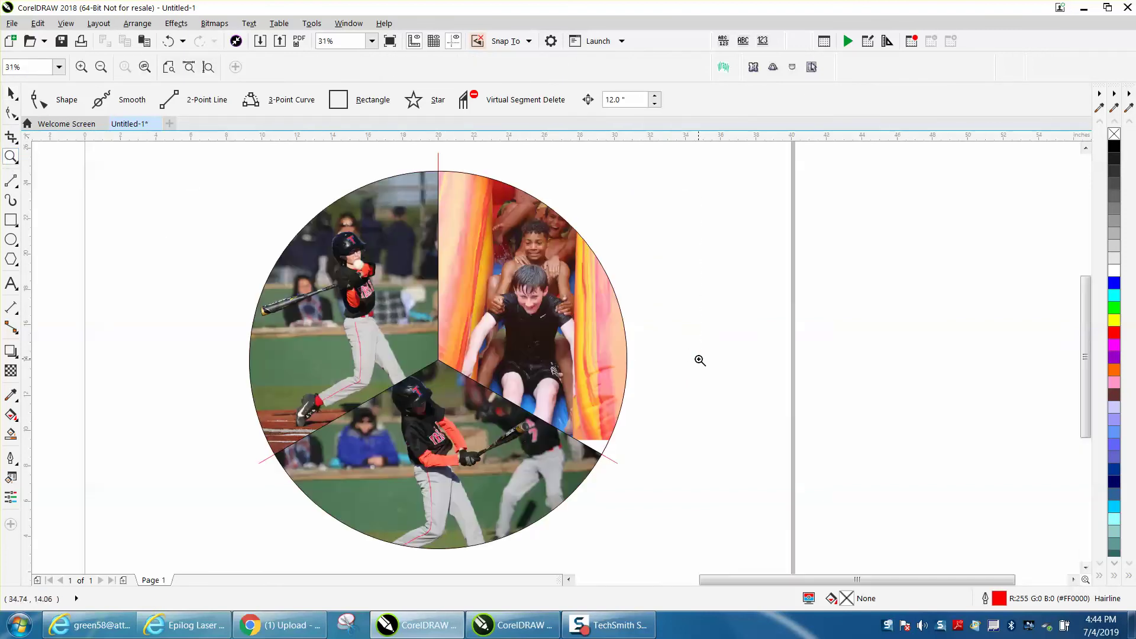
click(11, 94)
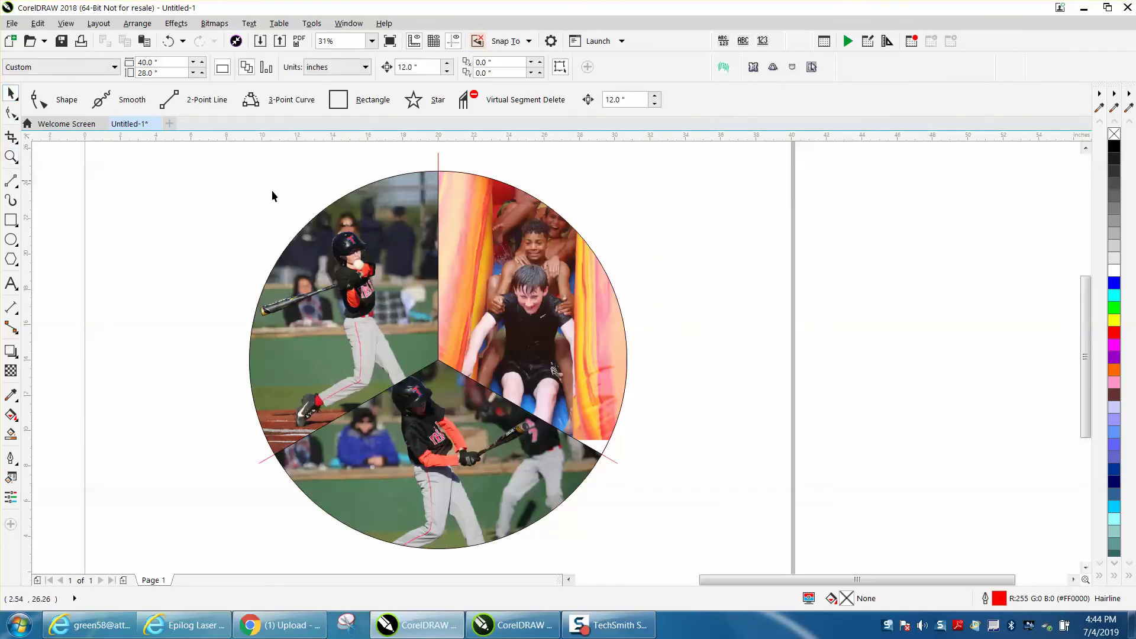
scroll(292, 199, down, 2)
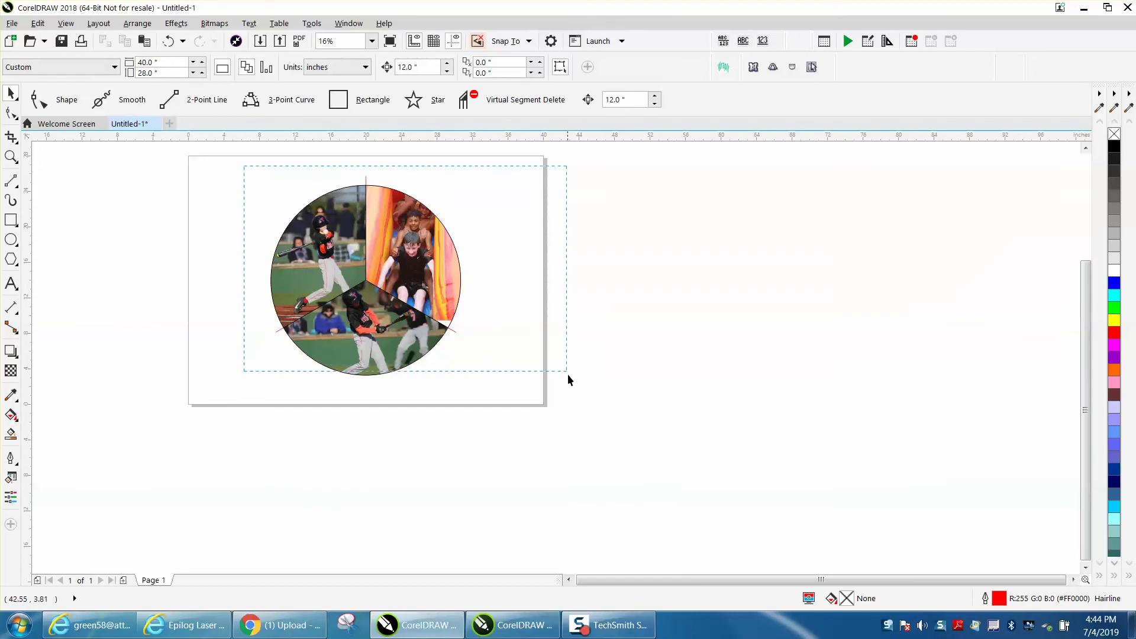
drag(567, 379, 583, 396)
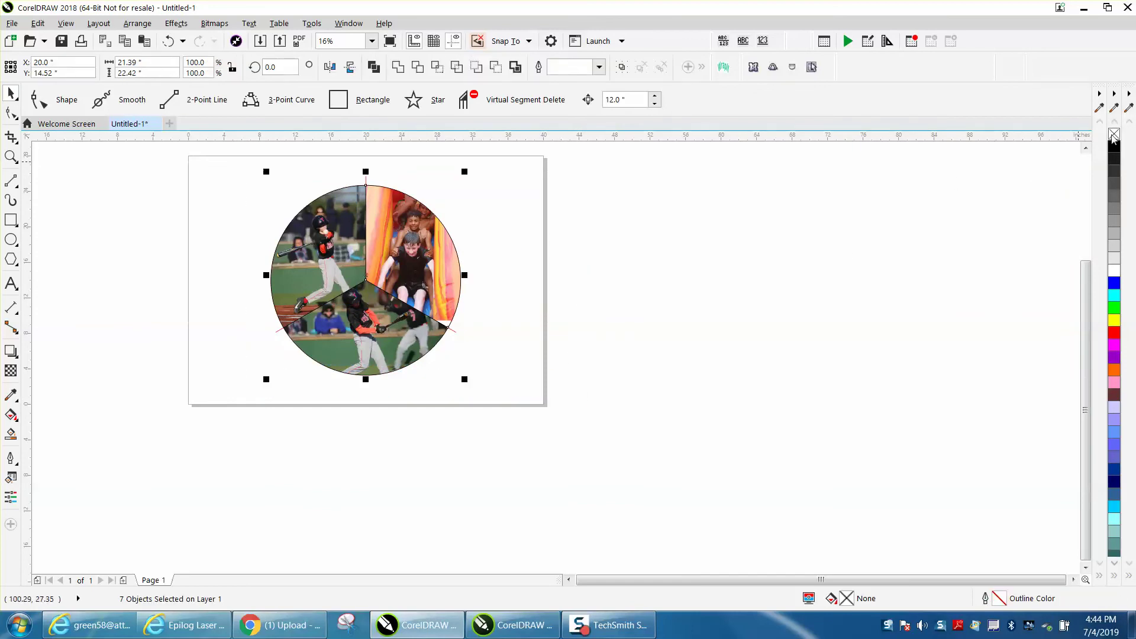
- Set every selected wedge and circle piece to no outline, then check the borderless collage
right_click(1113, 135)
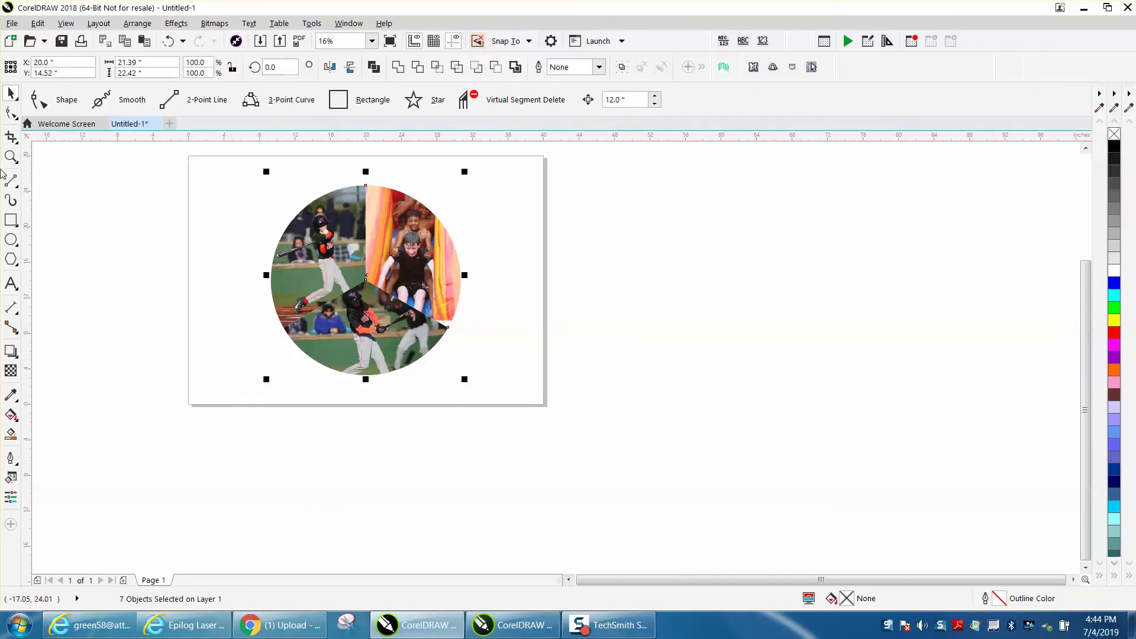
click(11, 156)
drag(296, 182, 497, 318)
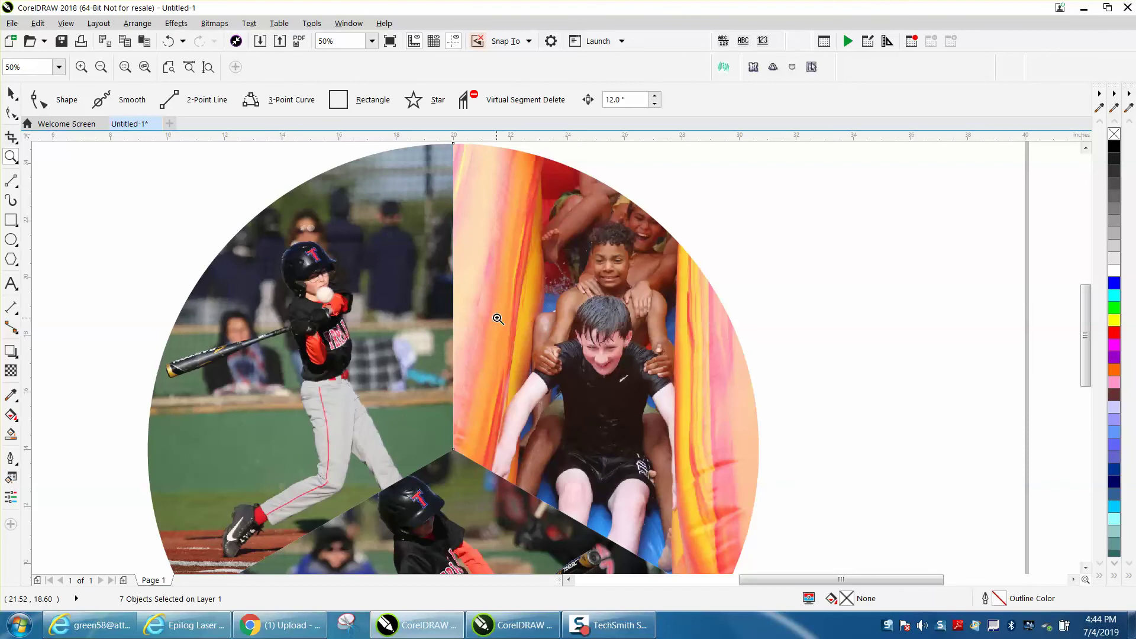
right_click(468, 340)
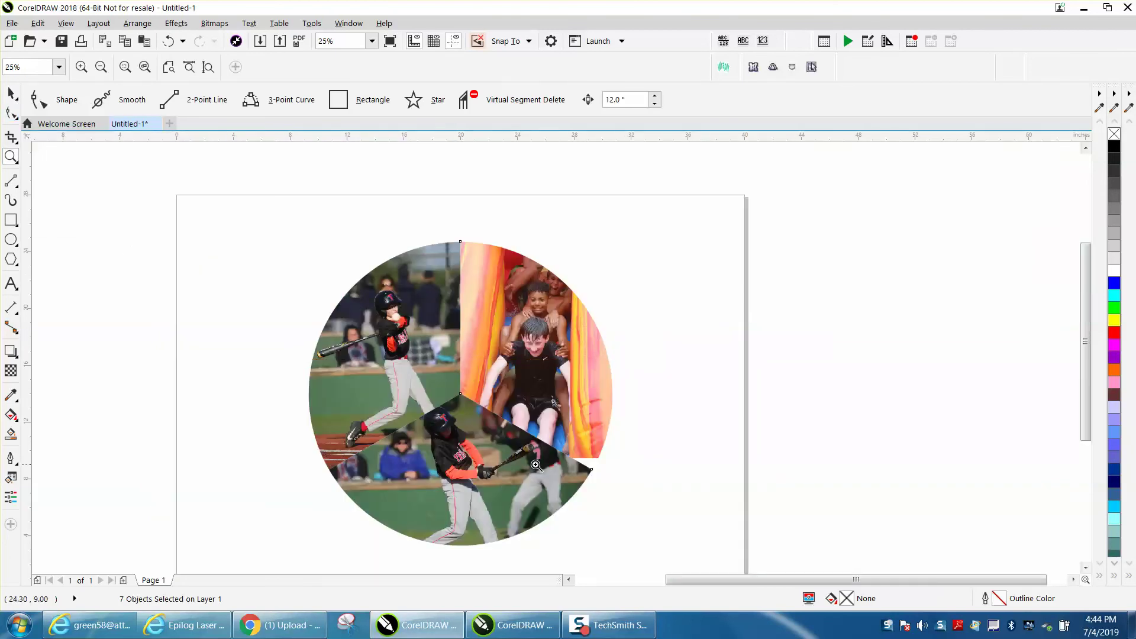
right_click(529, 406)
click(11, 94)
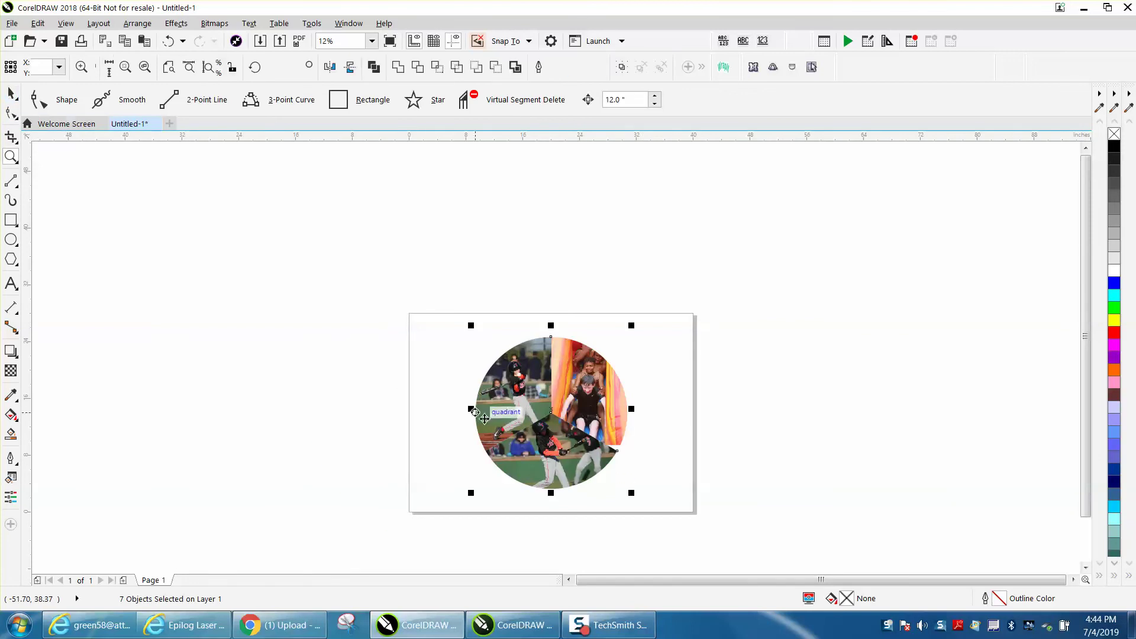
click(563, 468)
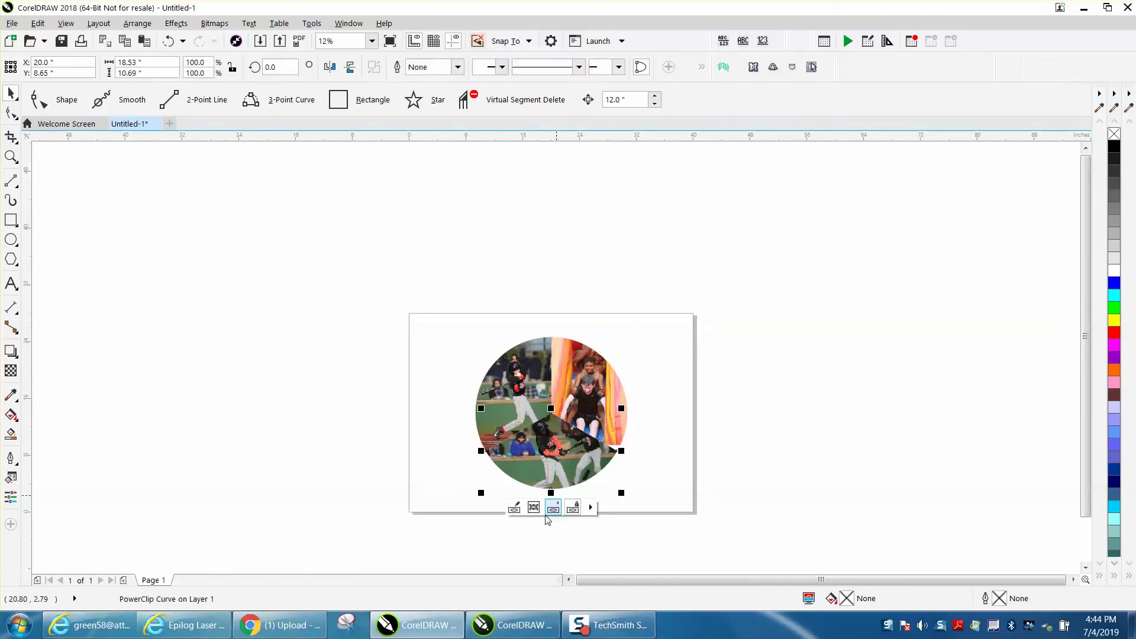
- Shift the photo inside the bottom wedge slightly right and down, then zoom in on the circle
click(514, 508)
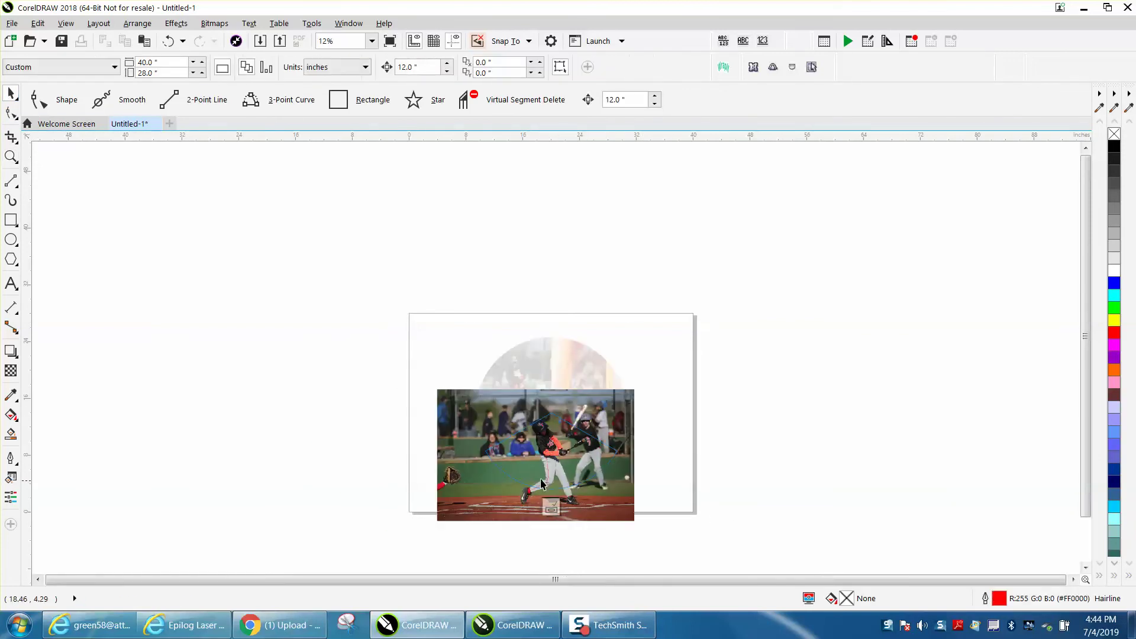
drag(549, 471, 552, 472)
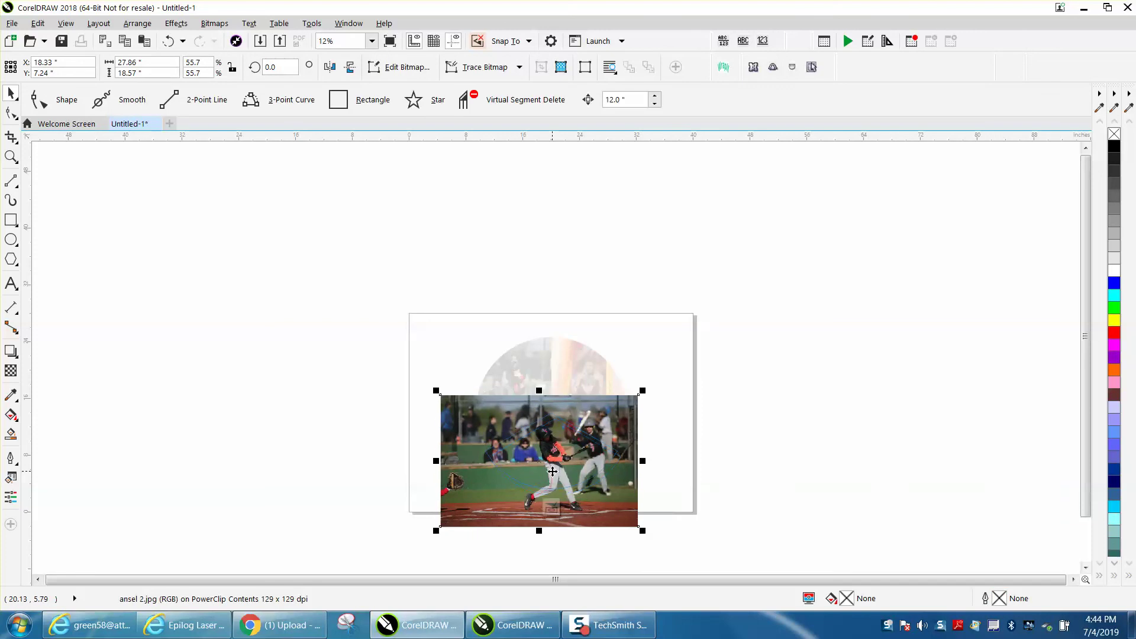
click(552, 508)
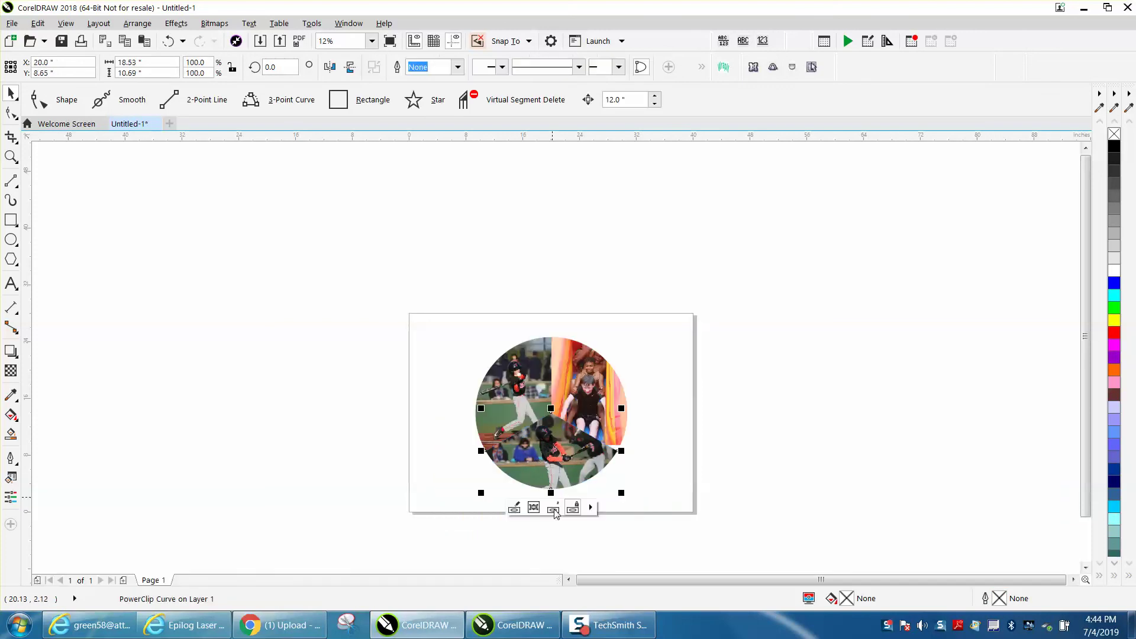
click(732, 511)
click(11, 158)
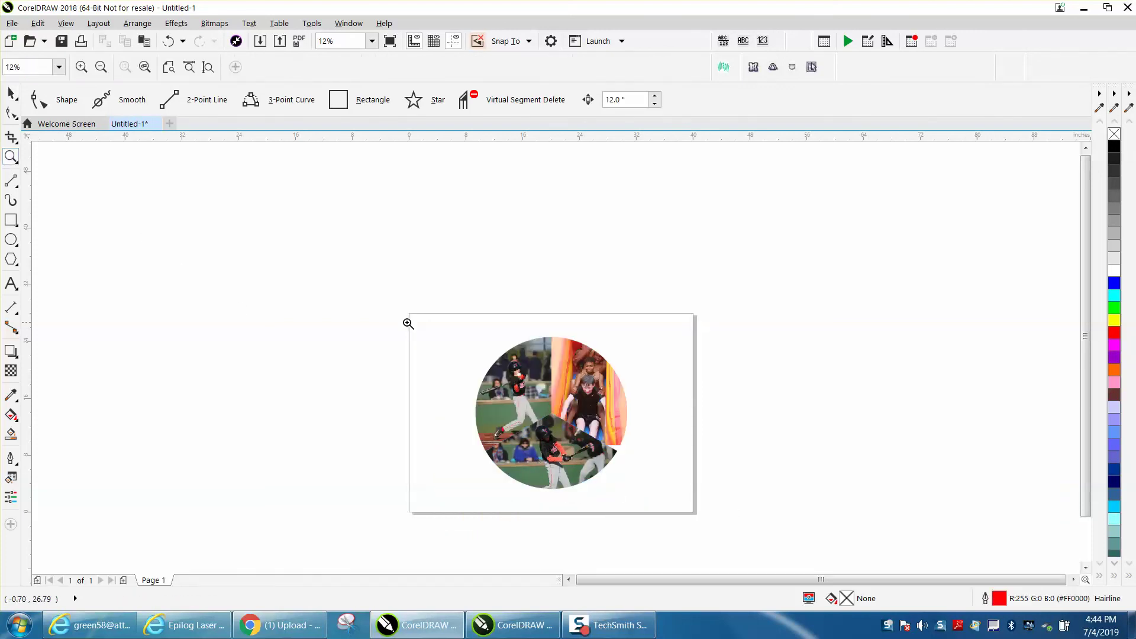
drag(453, 330, 643, 462)
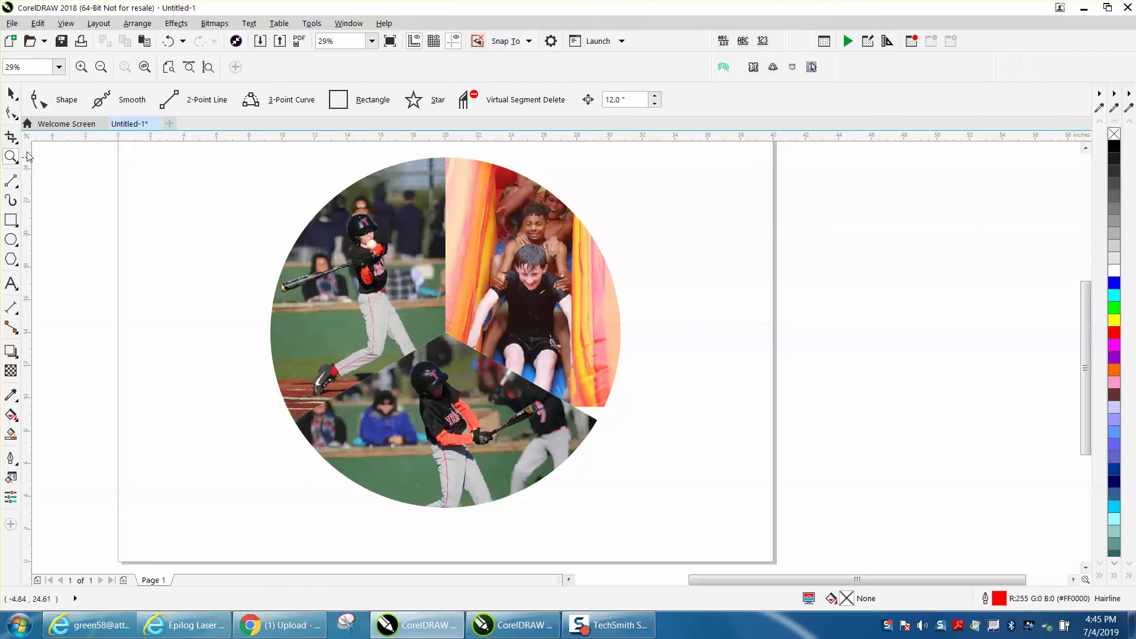
- Reposition the slide photo in the right wedge and drag its bottom edge down to stretch it taller
click(12, 93)
click(532, 271)
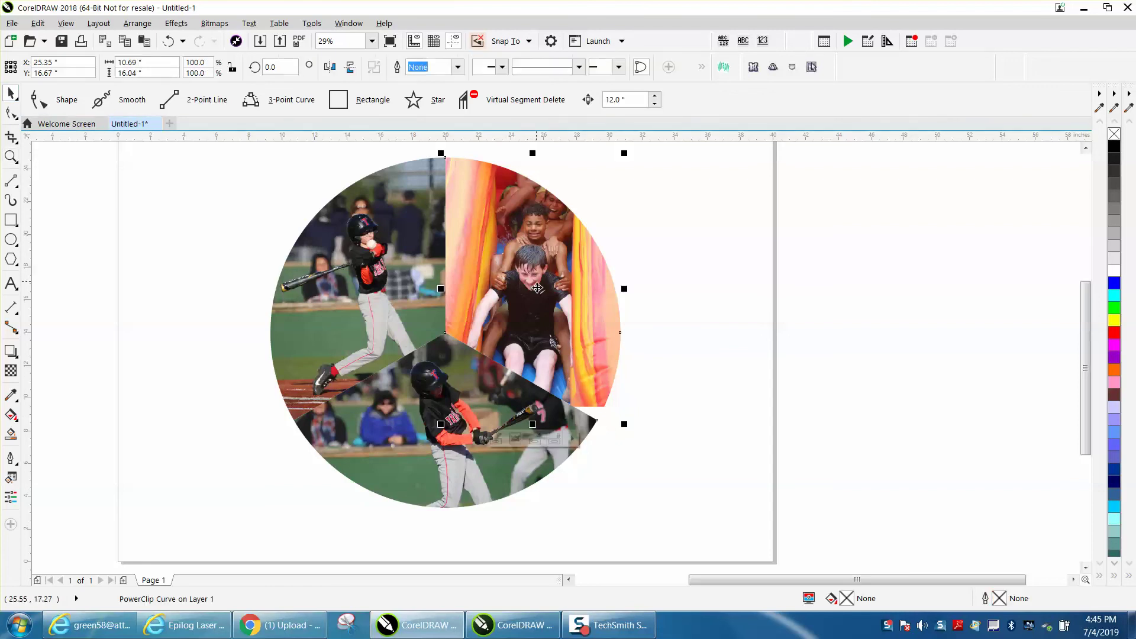
click(496, 438)
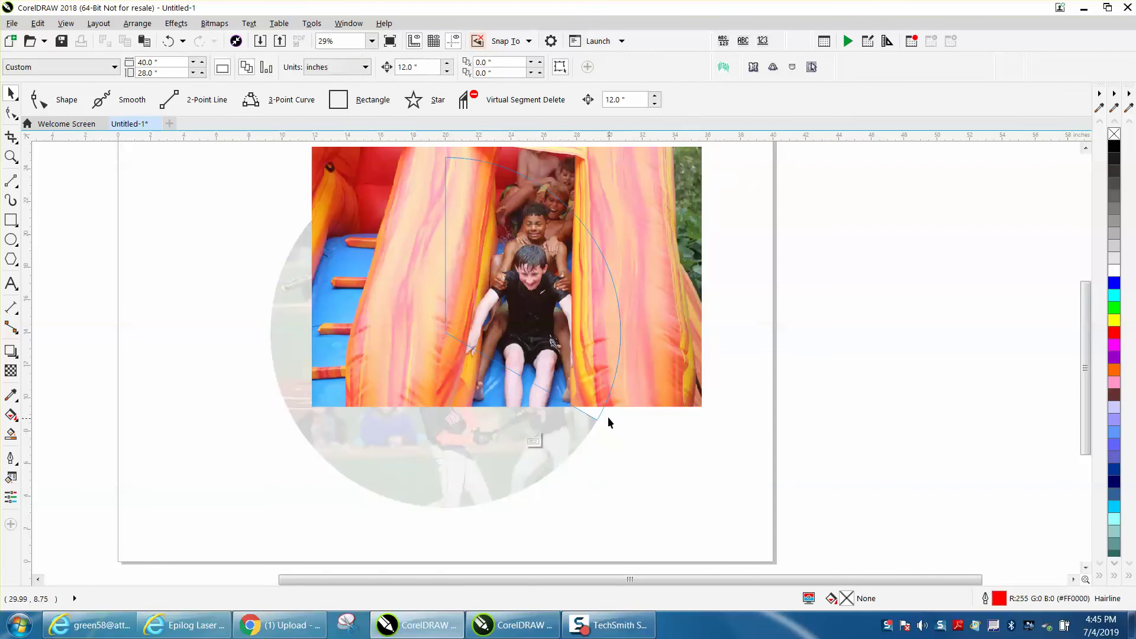
drag(608, 402, 626, 419)
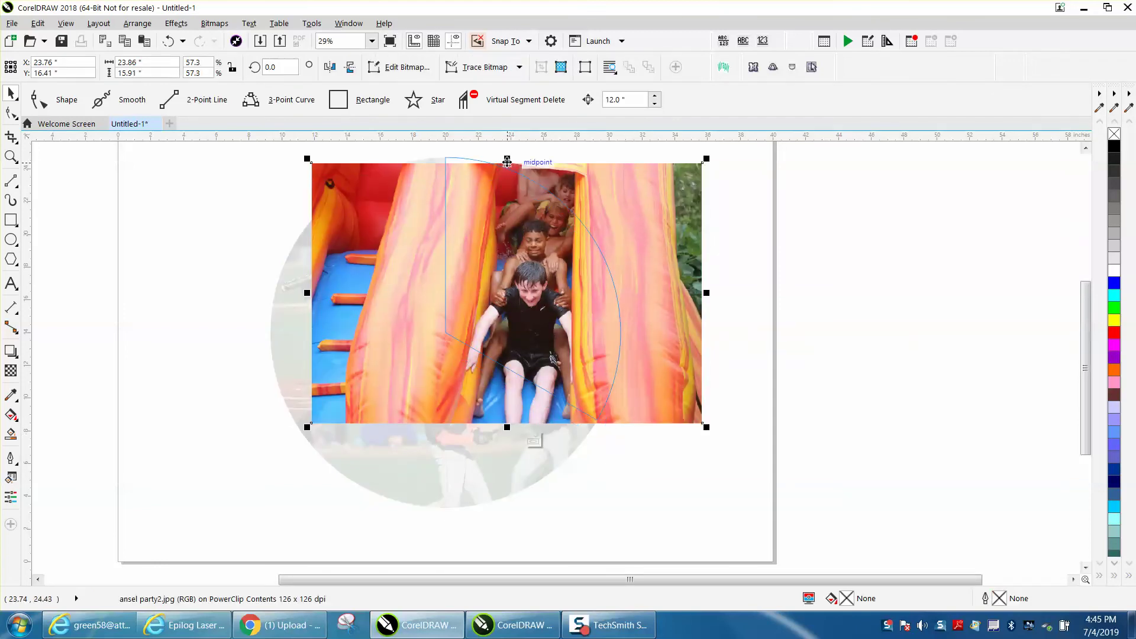
drag(507, 161, 507, 150)
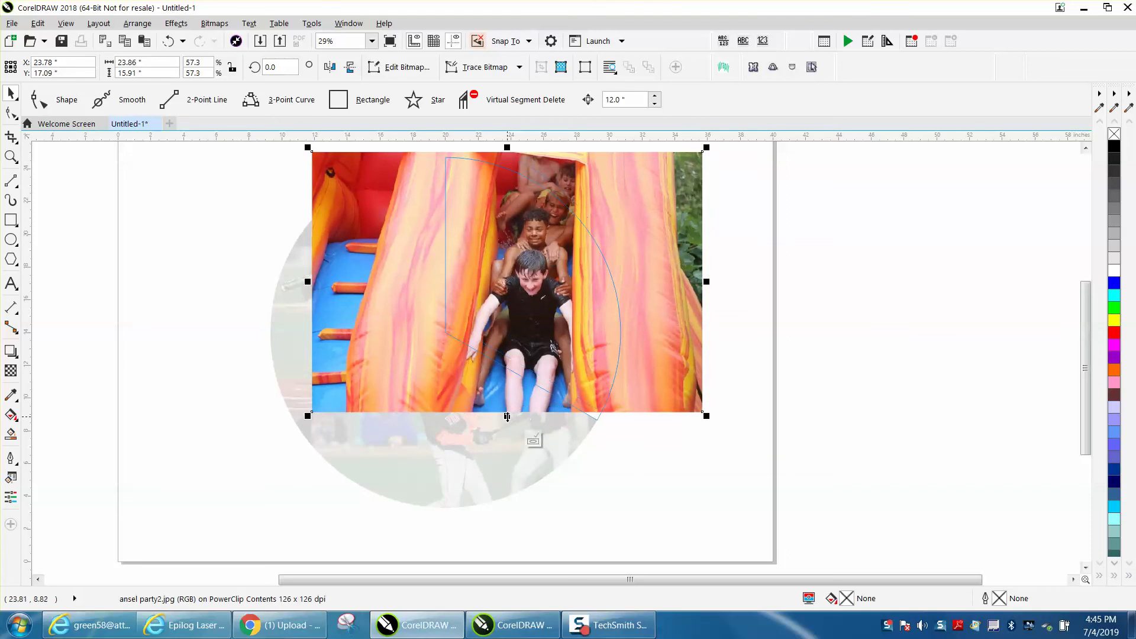
drag(507, 416, 536, 427)
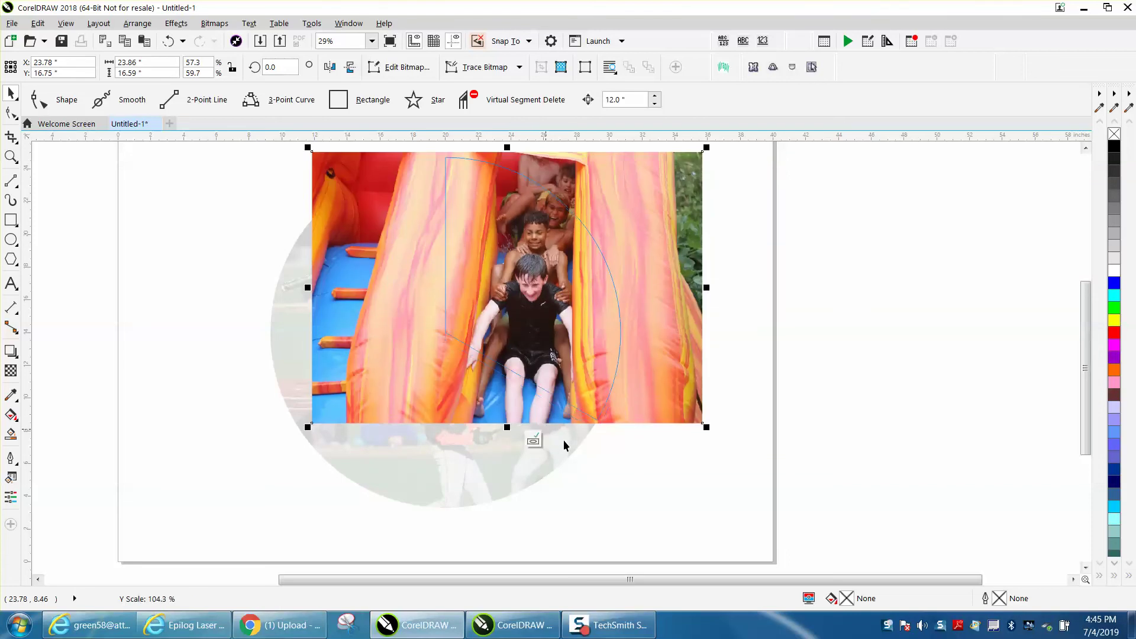
click(533, 441)
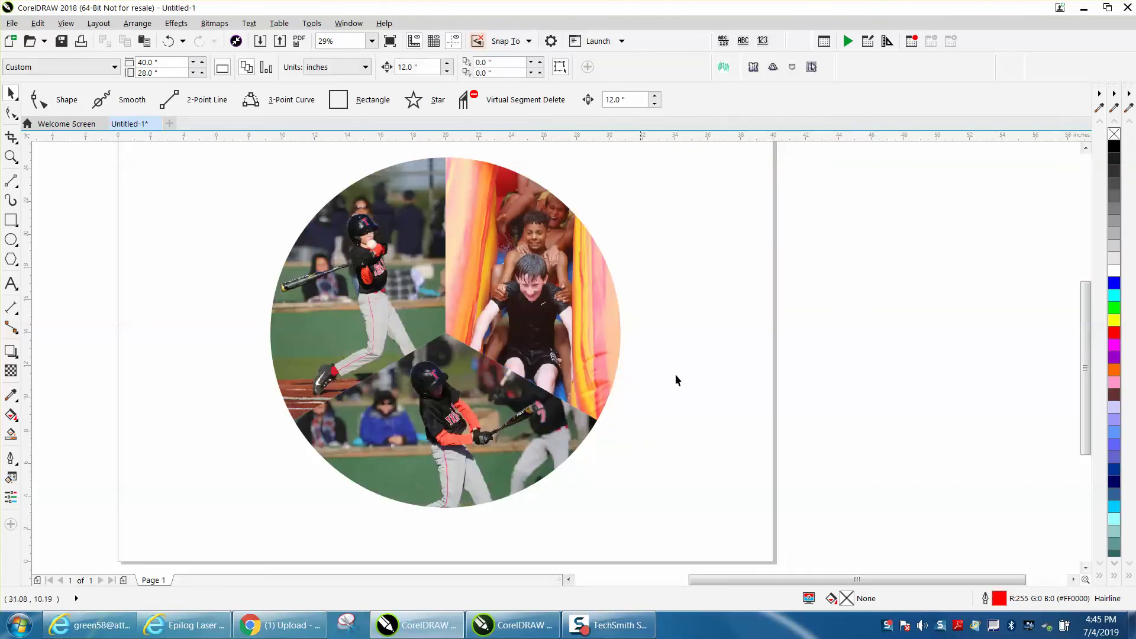